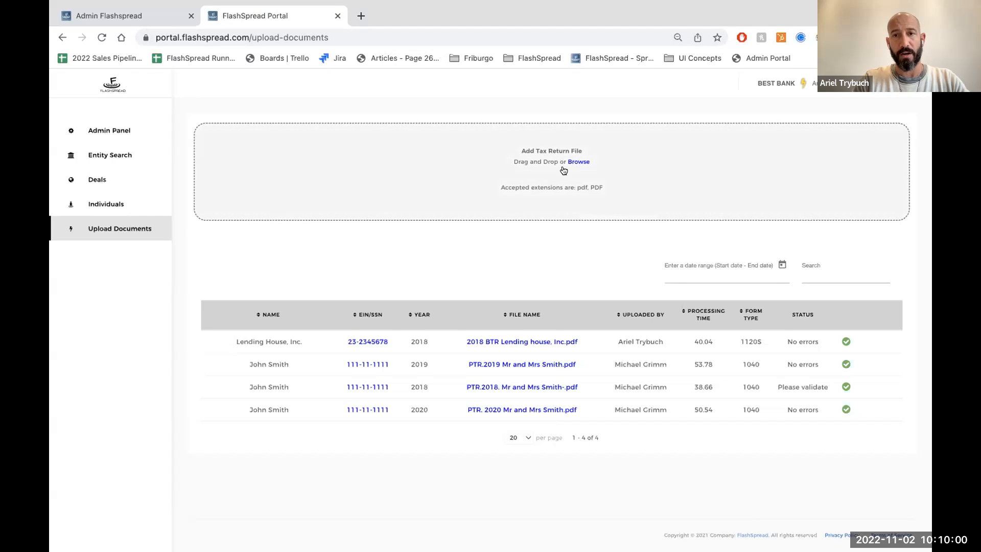
- Upload the 2019 and 2020 BTR Lending House PDFs and 1 BTR 2019_Redacted-1.pdf from the Webinar folder as tax return files
left_click(575, 162)
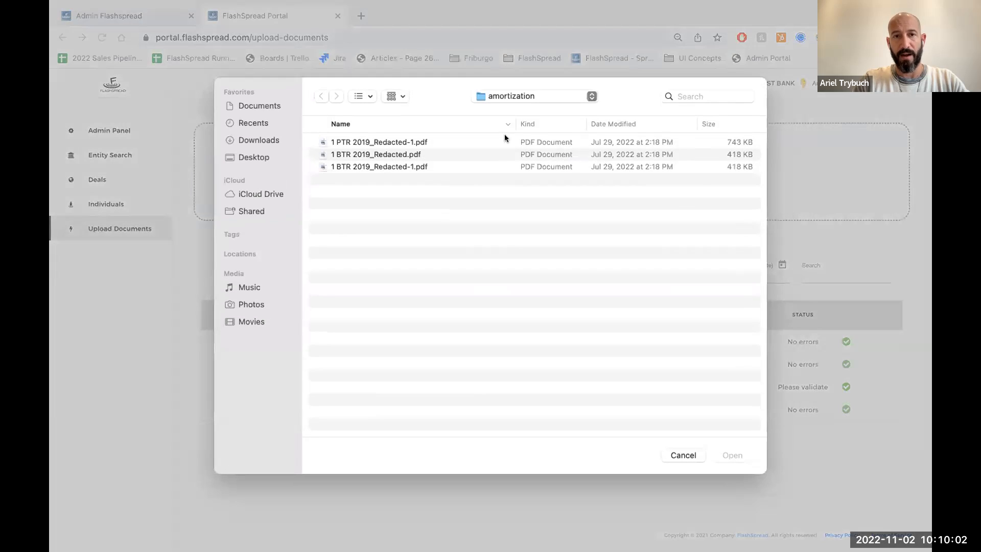
left_click(496, 95)
left_click(498, 104)
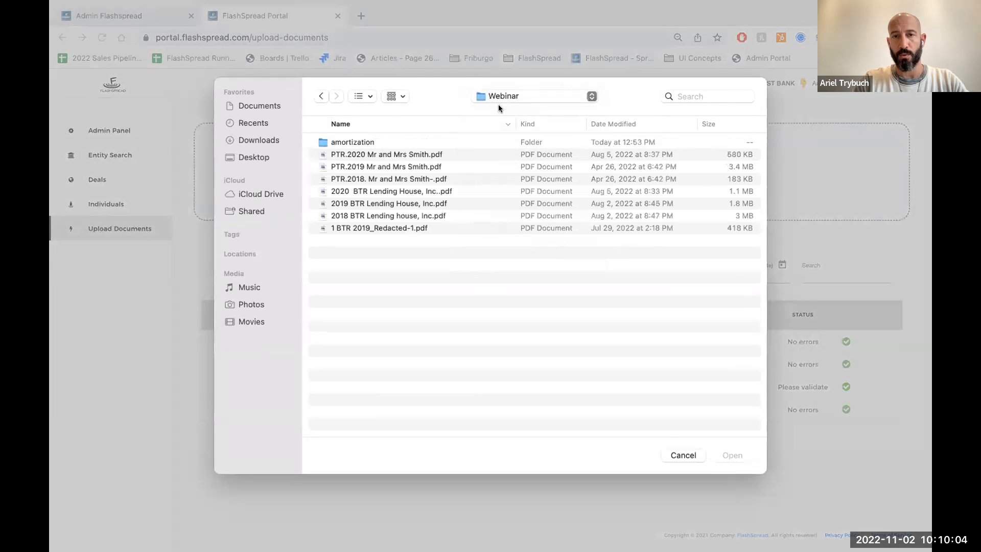
left_click(376, 202)
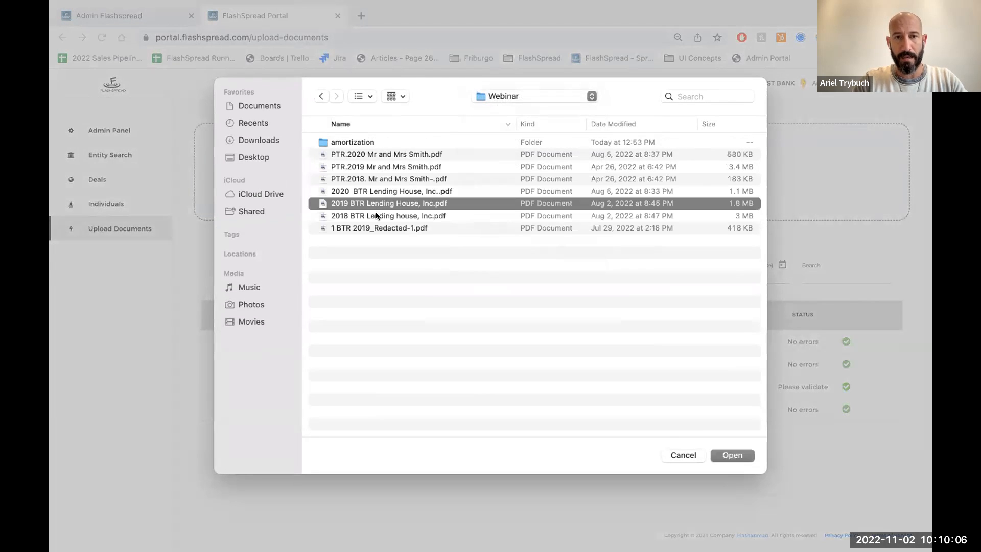
left_click(377, 193, "super")
left_click(371, 228, "super")
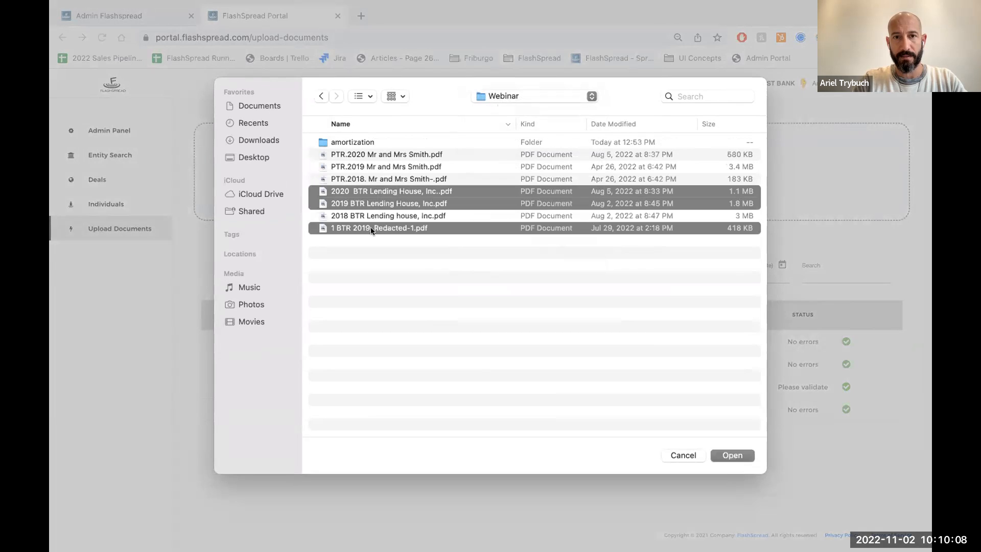
left_click(732, 455)
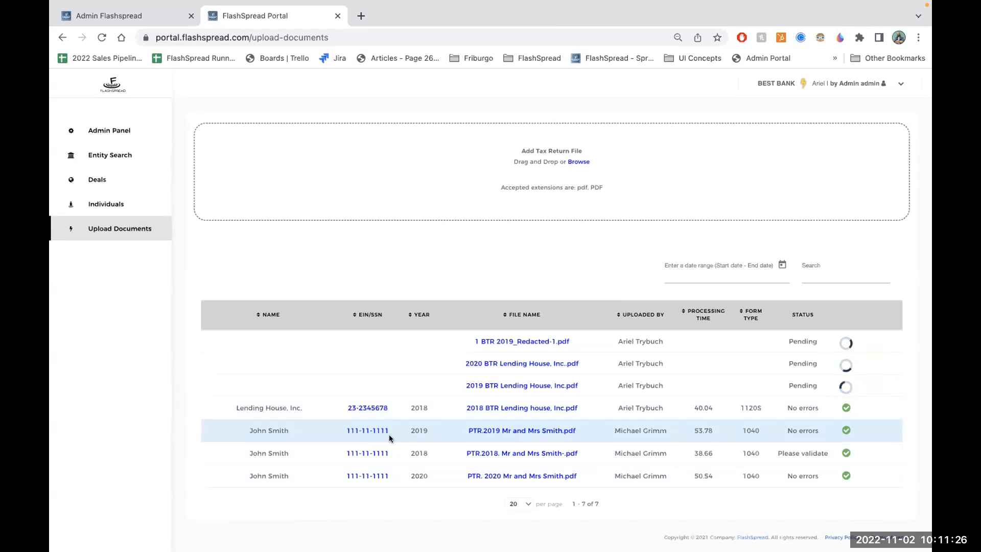
- Open the processed 2019 personal tax return and review the extracted Form 1040, Schedule 1 and Schedule D lines
left_click(509, 432)
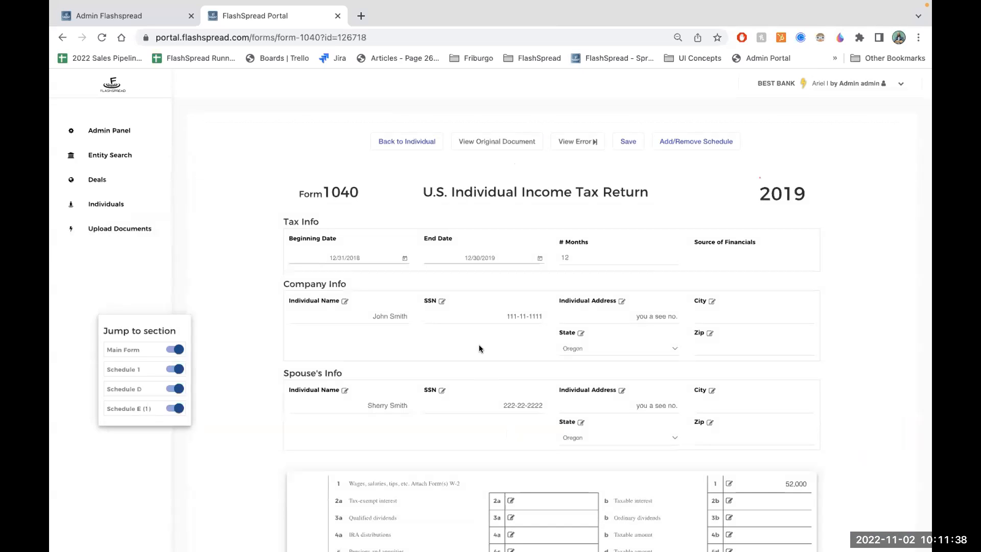
scroll(479, 344, "down", 7)
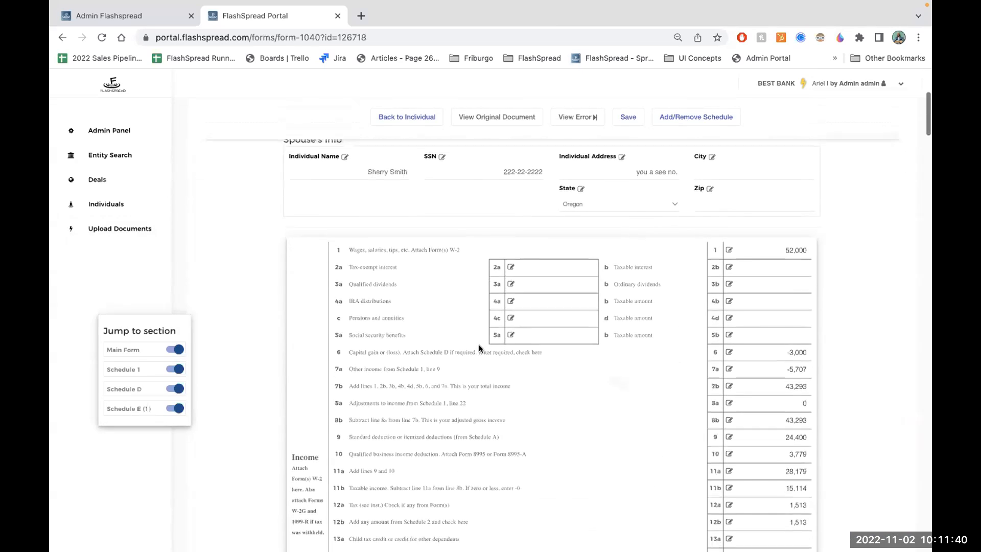
scroll(479, 347, "down", 3)
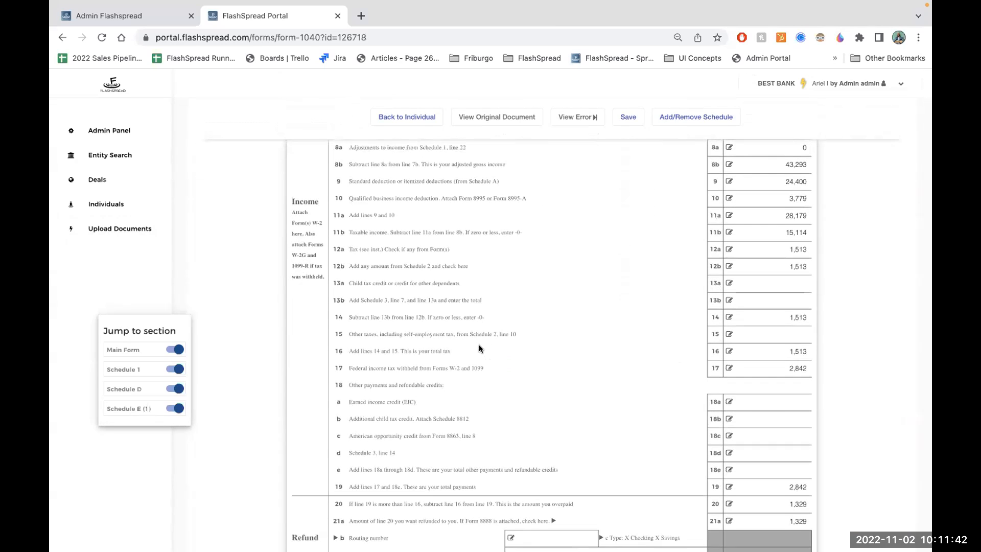
scroll(479, 347, "down", 8)
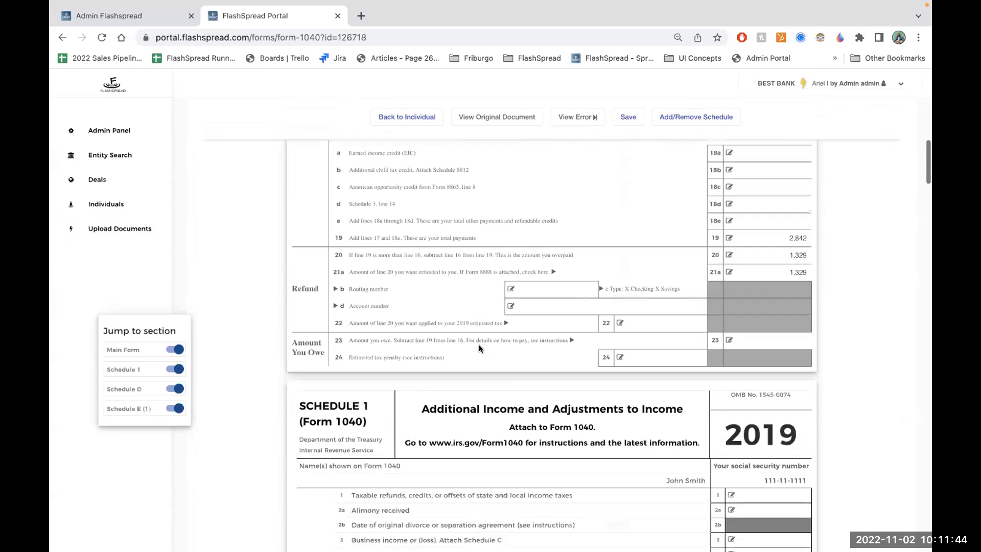
scroll(479, 345, "down", 4)
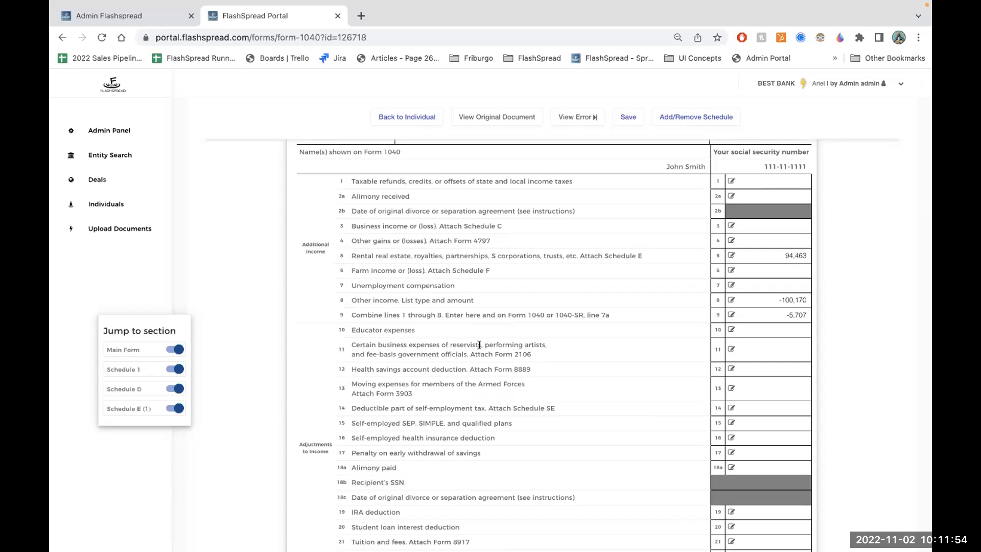
scroll(479, 344, "down", 10)
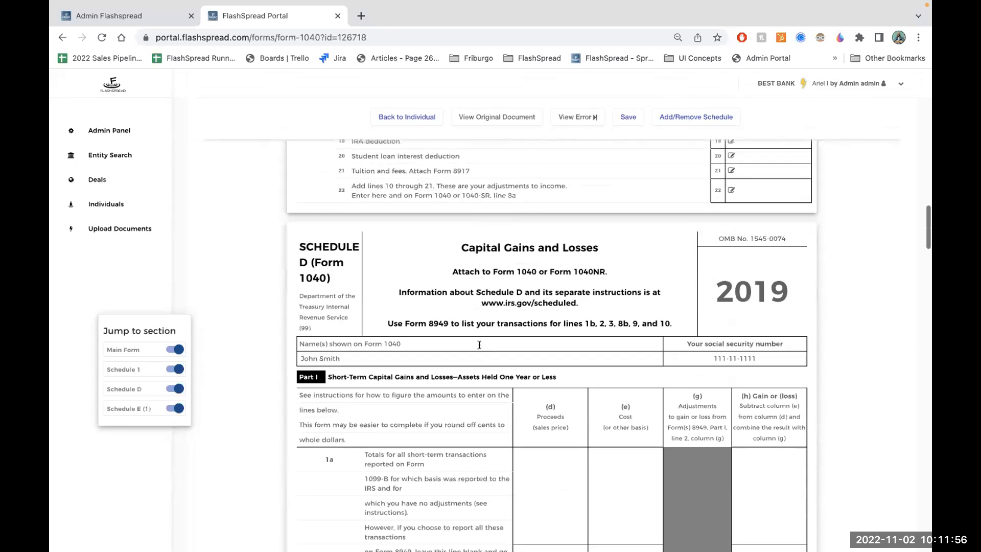
scroll(479, 344, "down", 10)
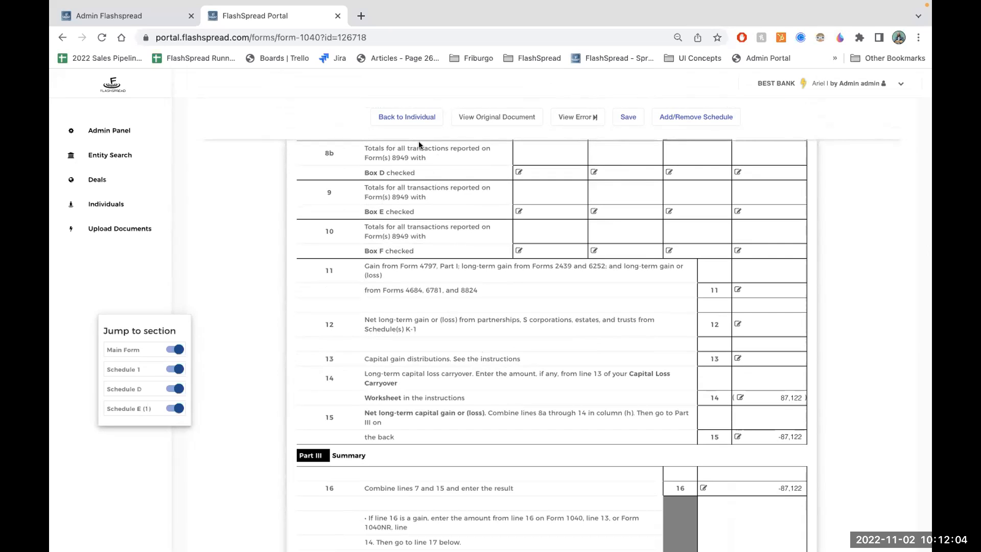
- Return to the individual's record and open the Individual Cashflow report at the Personal Income section
left_click(404, 111)
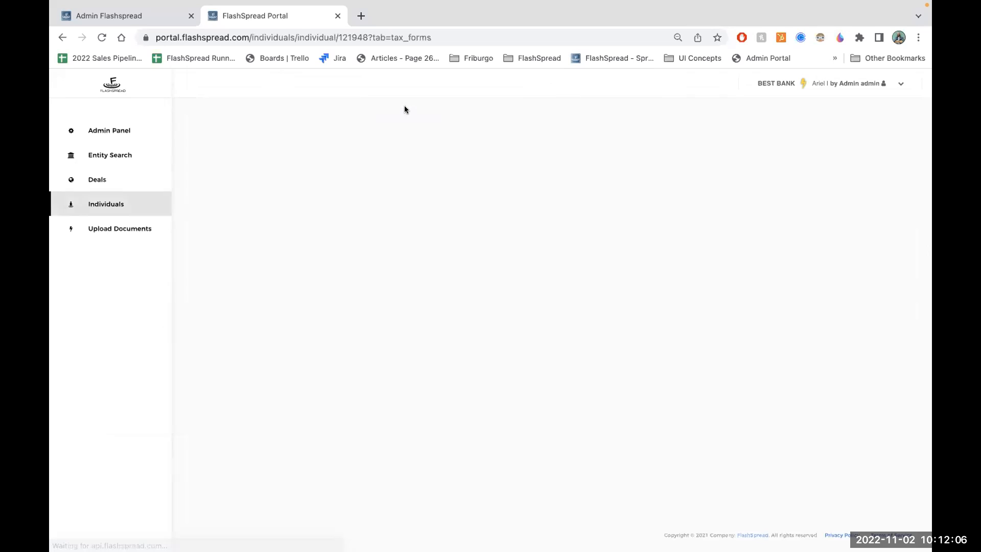
left_click(317, 243)
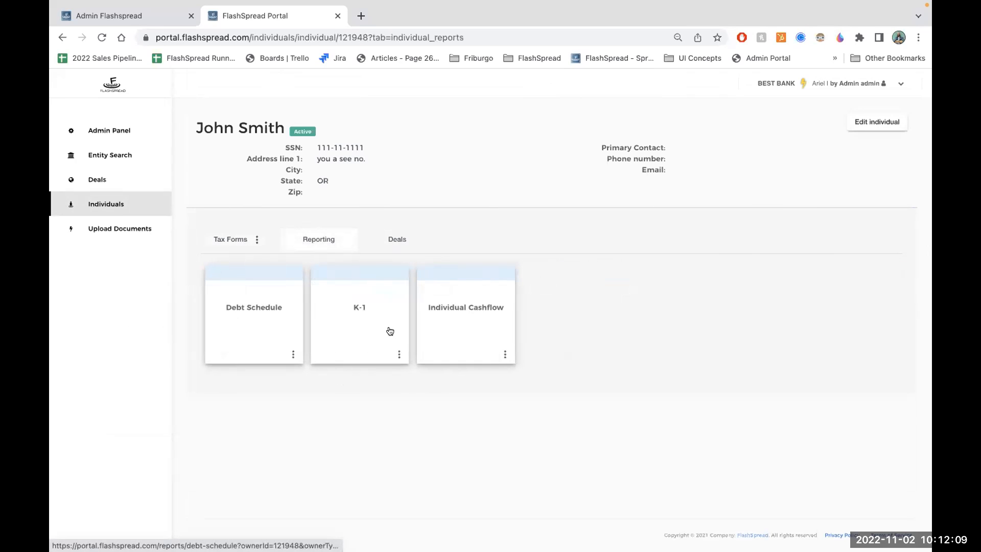
left_click(443, 327)
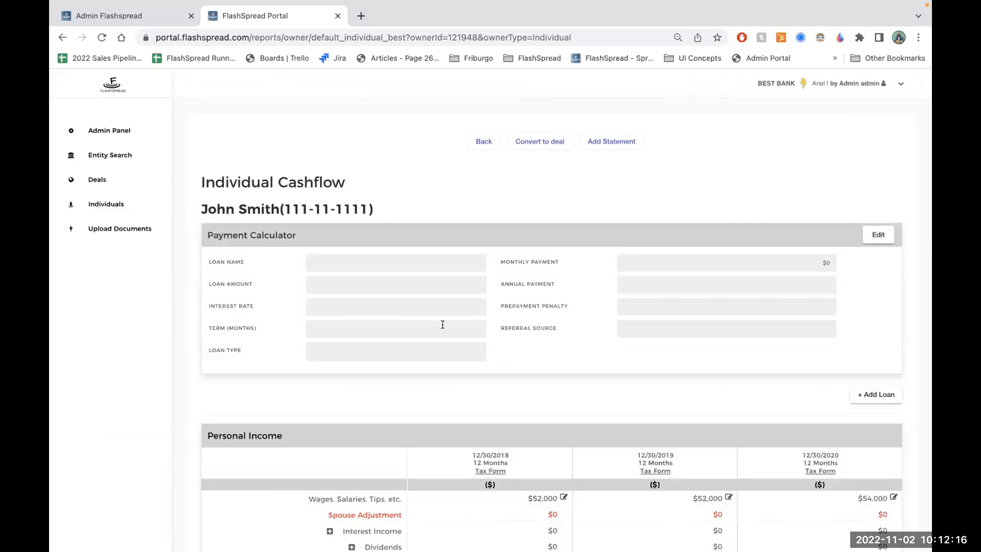
scroll(442, 324, "down", 4)
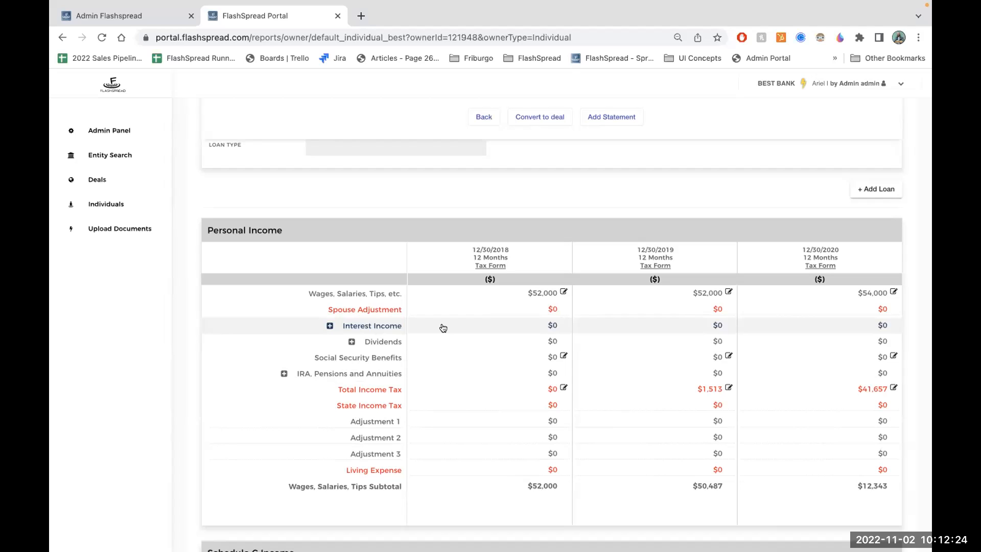
- Compare the 2018 wages figure with its source tax return, check the value's history, and close the override dialog without updating
left_click_drag(557, 293, 526, 294)
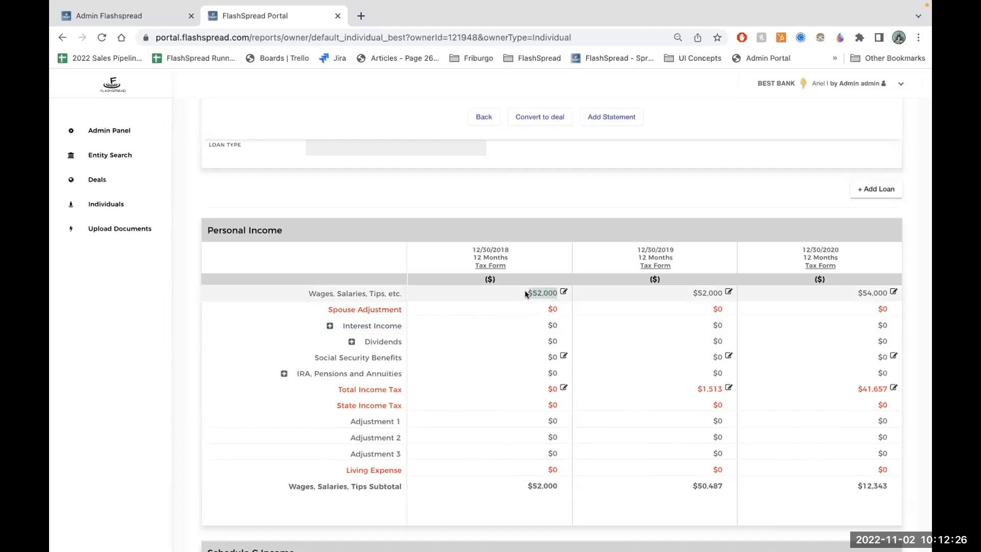
left_click(563, 292)
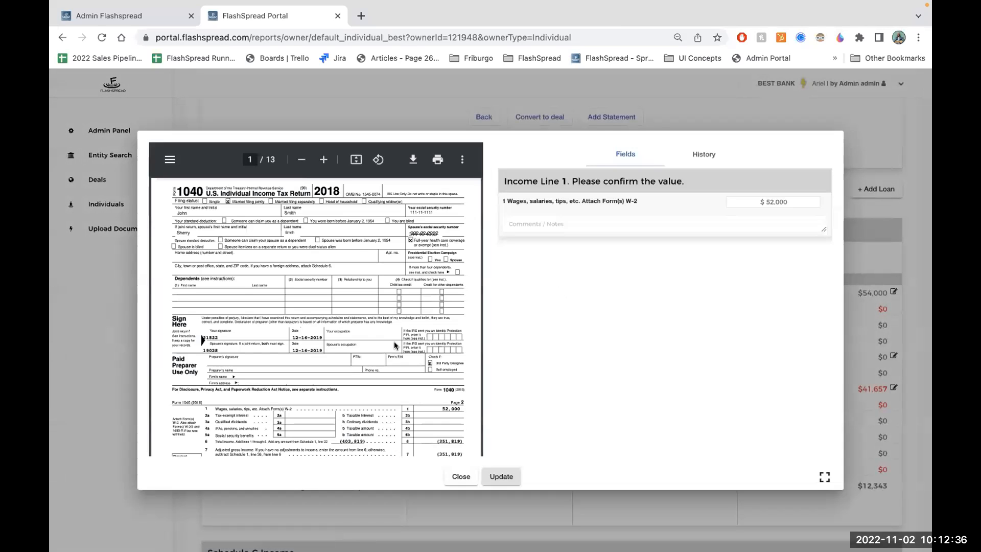
scroll(395, 346, "down", 5)
left_click_drag(788, 202, 759, 203)
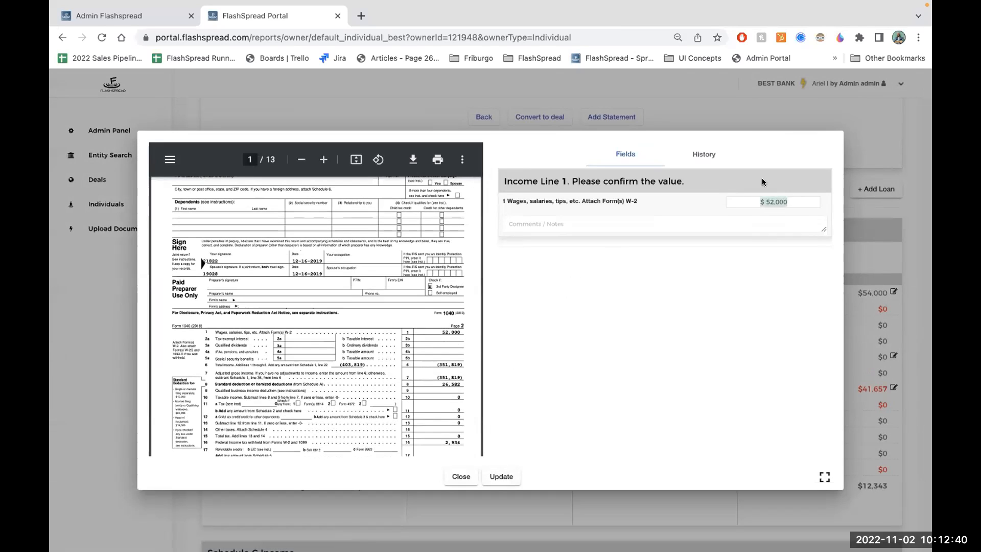
left_click(615, 227)
left_click(703, 153)
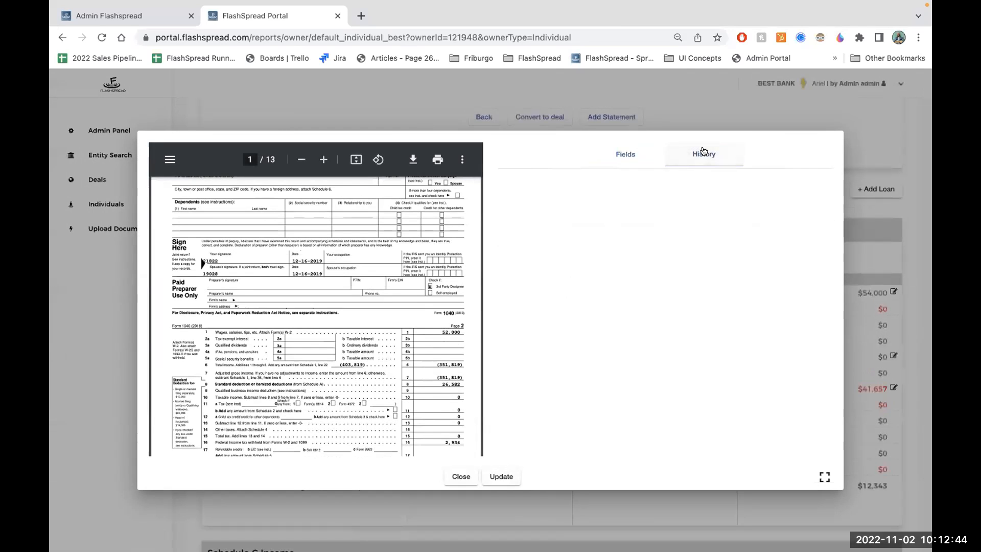
left_click(462, 474)
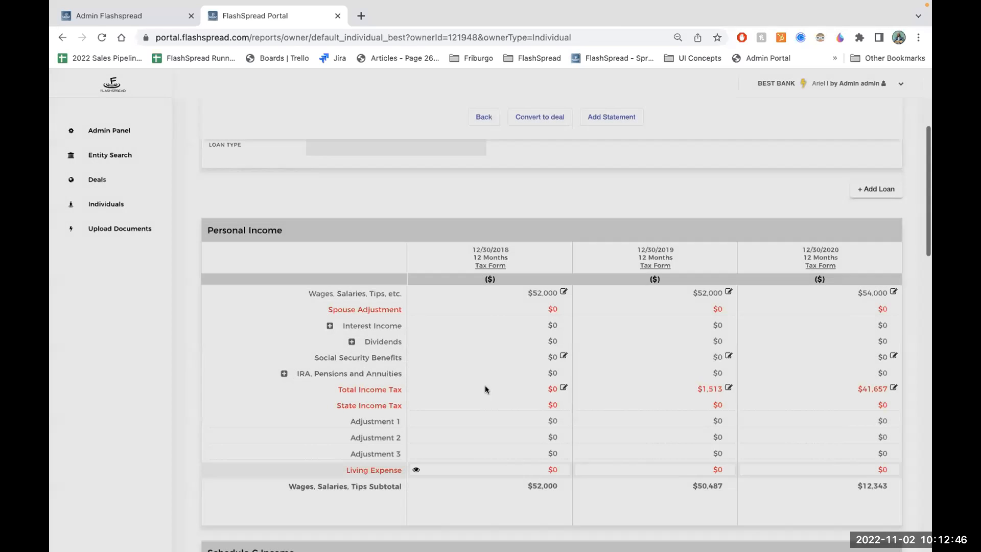
- Set the 2018 Spouse Adjustment to 93,939,393 and check the 2018 wages subtotal
left_click_drag(558, 309, 464, 309)
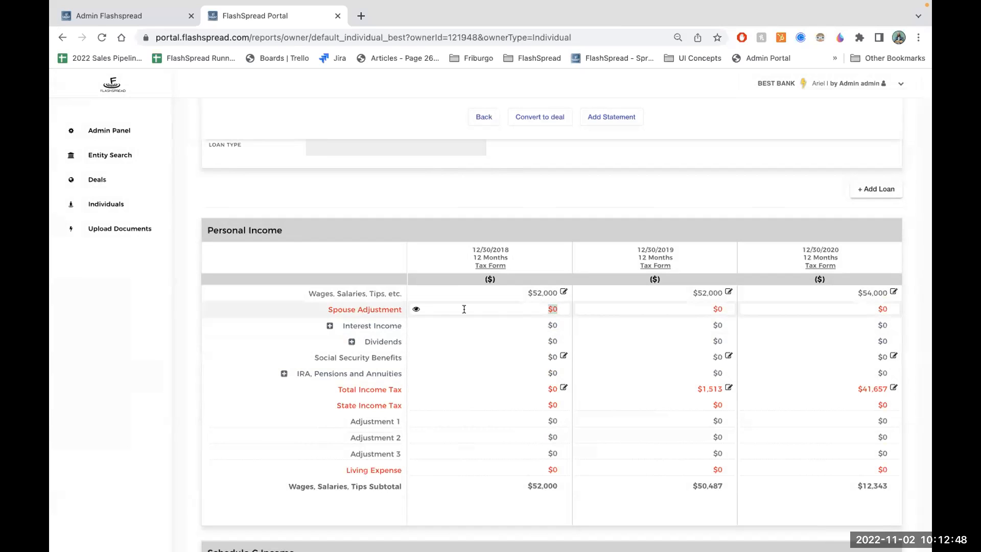
type("93939393")
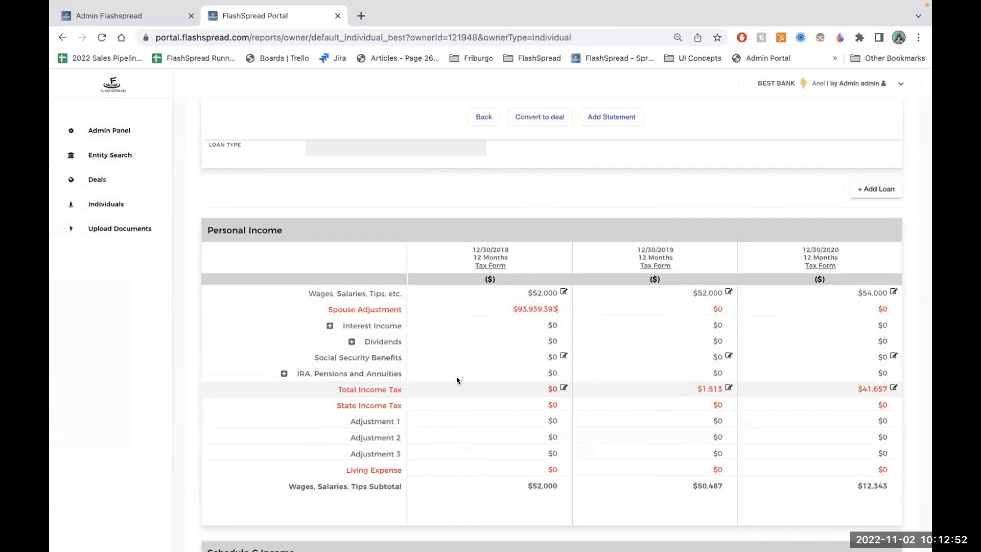
key("Tab")
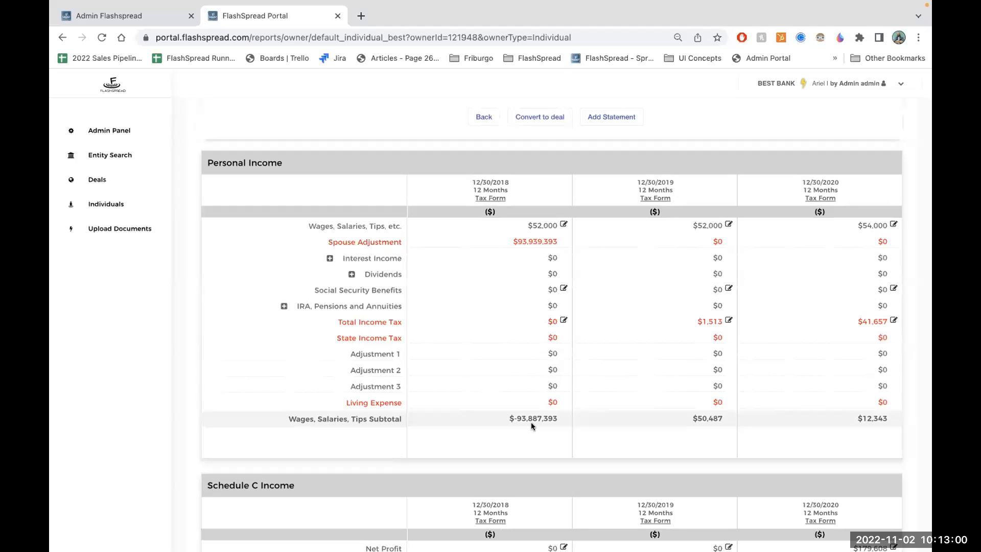
left_click_drag(558, 418, 499, 417)
- Try to replace the 2018 Spouse Adjustment with the formula =94949=349494
left_click_drag(561, 241, 458, 236)
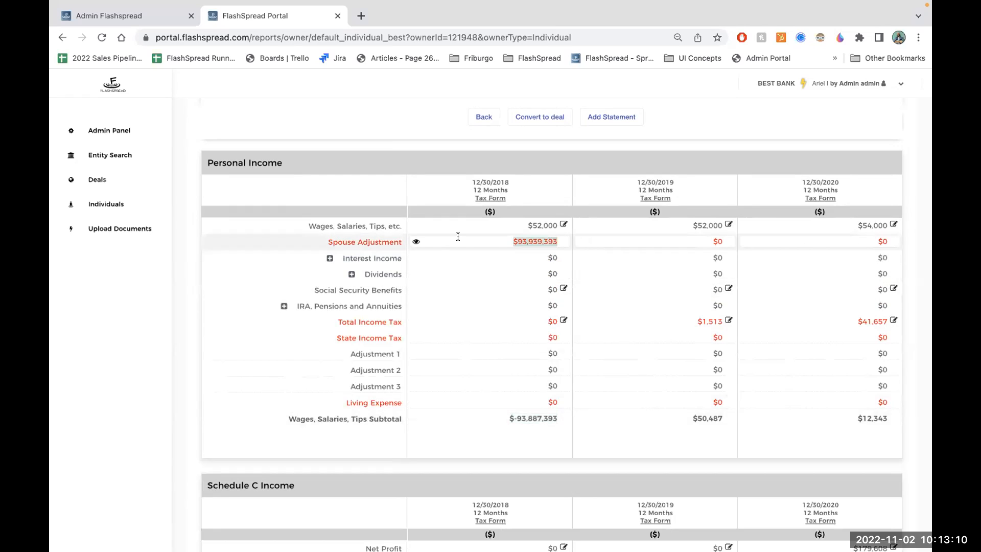
type("=")
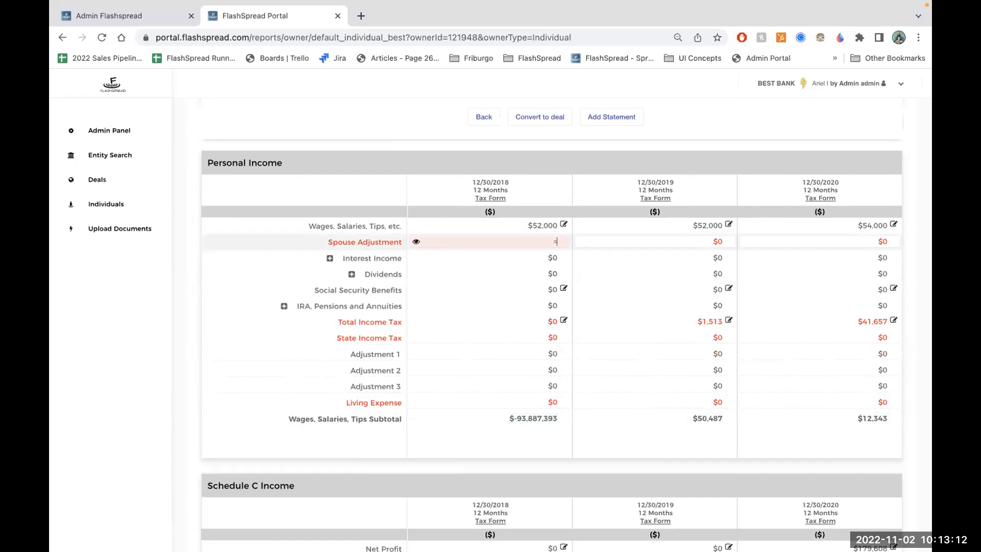
type("94949=349494")
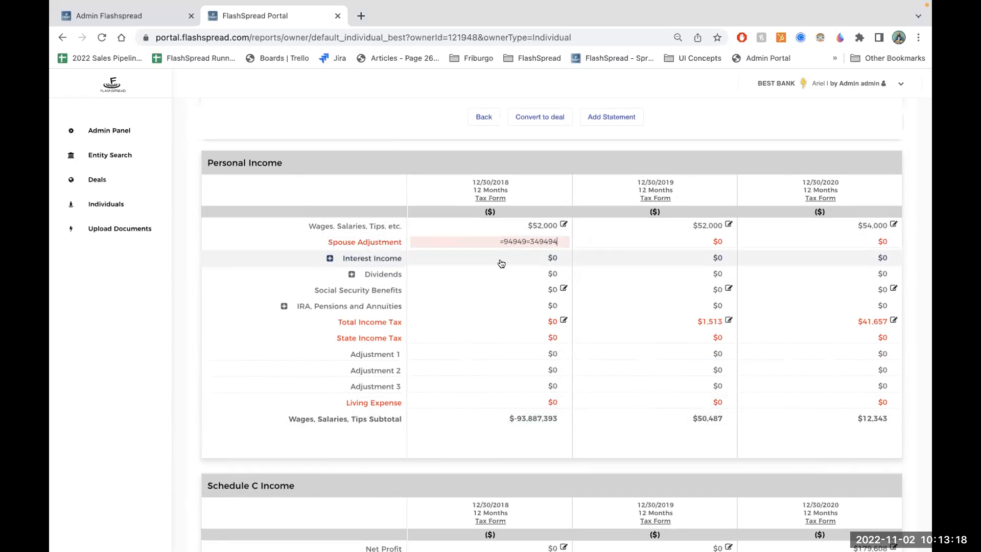
left_click(530, 257)
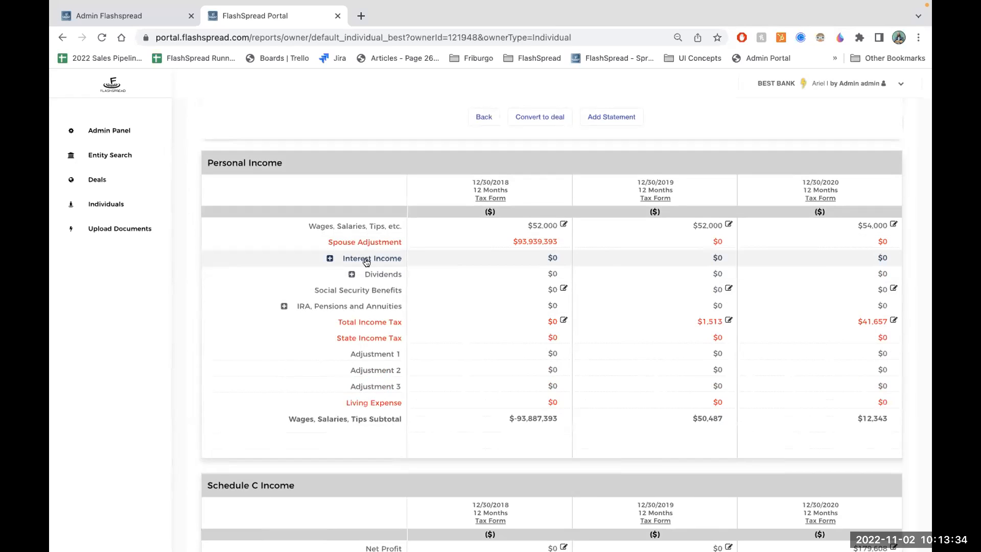
- Expand and collapse the details of the Interest Income and IRA, Pensions and Annuities rows
left_click(331, 258)
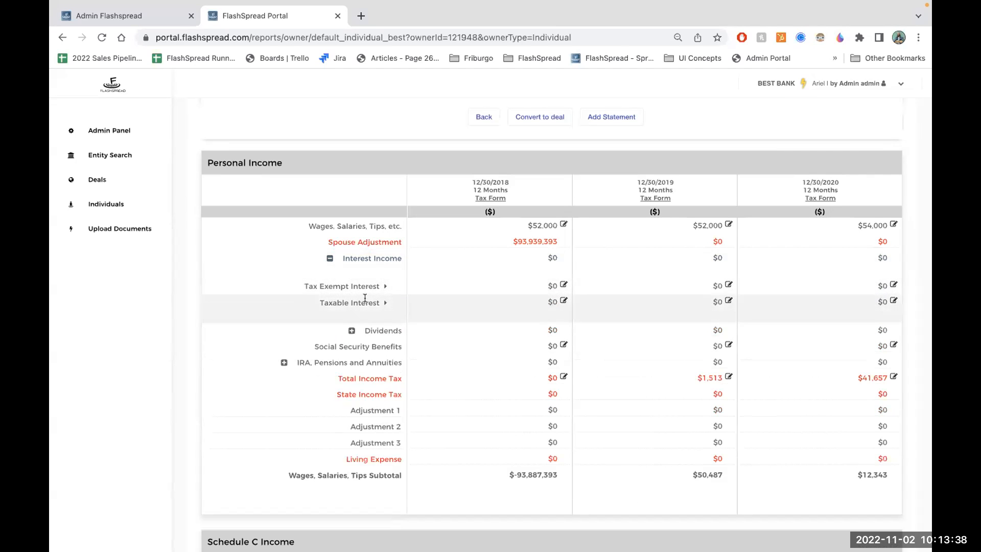
left_click(330, 258)
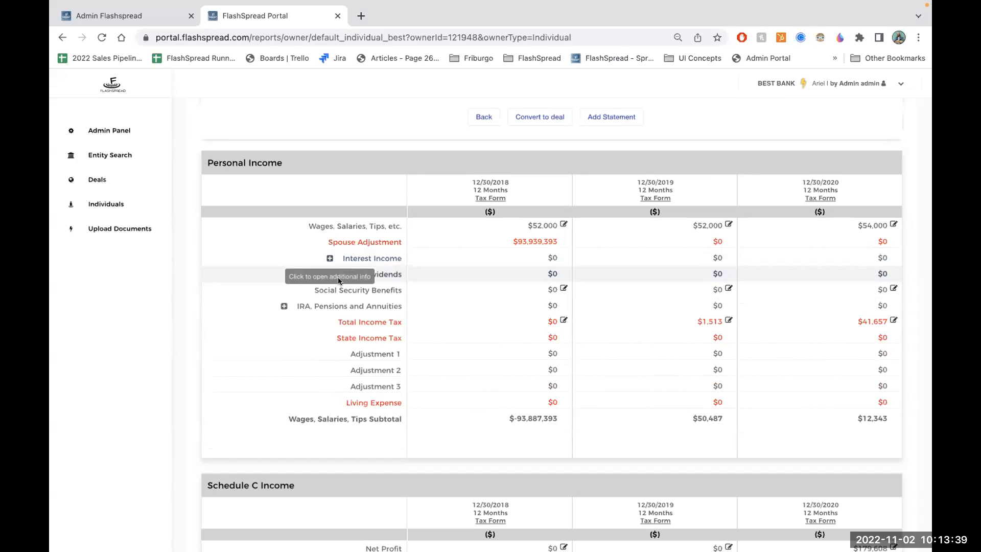
left_click(284, 306)
left_click(284, 306)
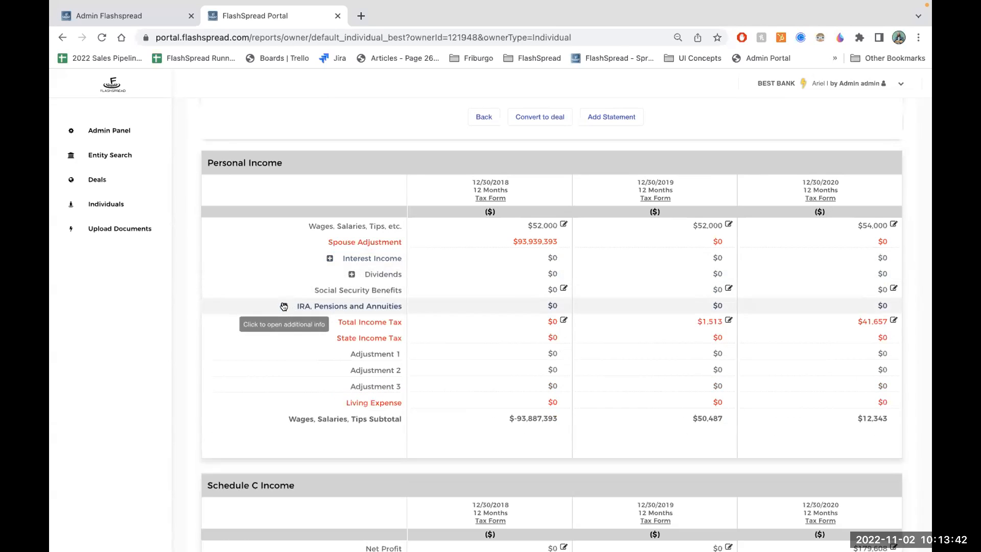
- Open the extracted form for 2020 BTR Lending House, Inc..pdf from the uploaded documents and go to its Schedule L balance sheet
left_click(123, 231)
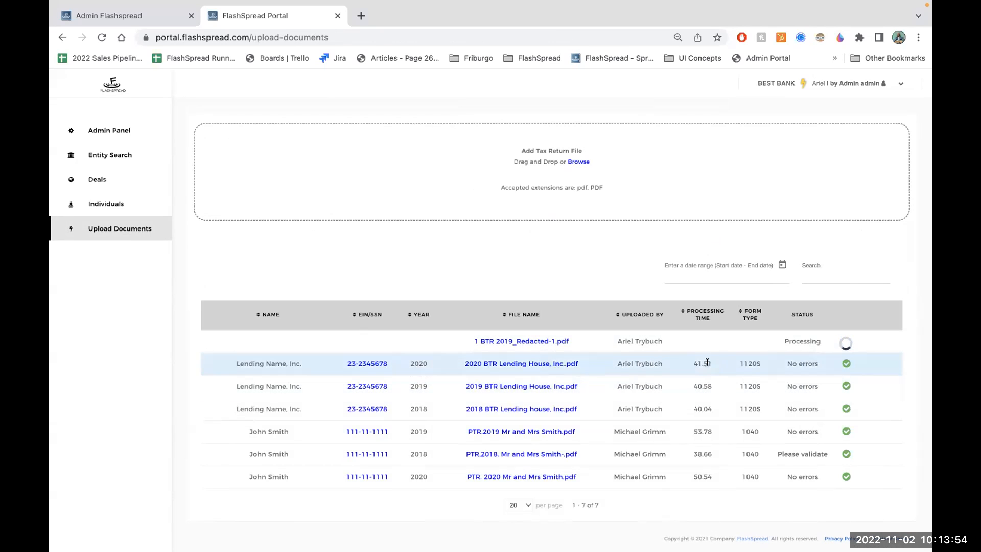
left_click(498, 364)
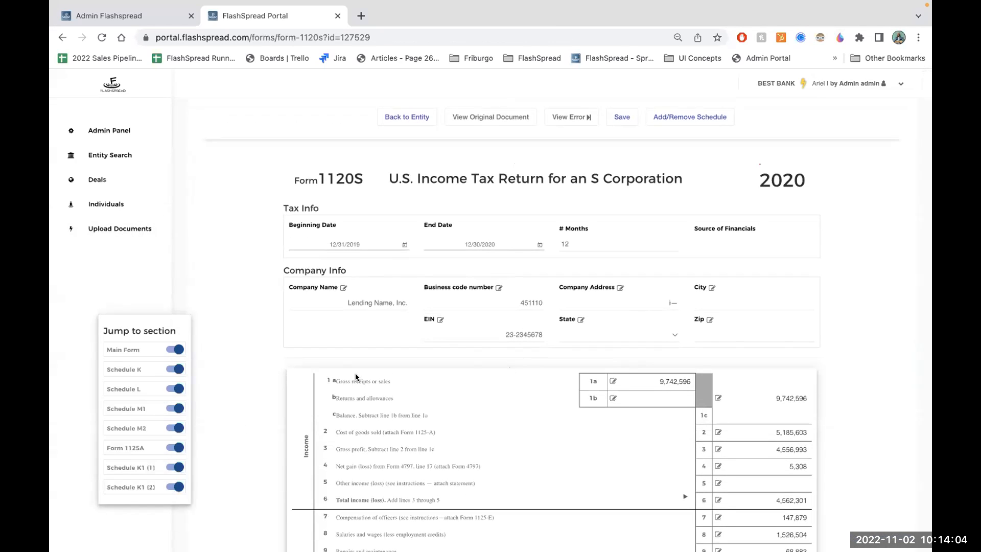
scroll(388, 373, "down", 3)
scroll(387, 373, "down", 20)
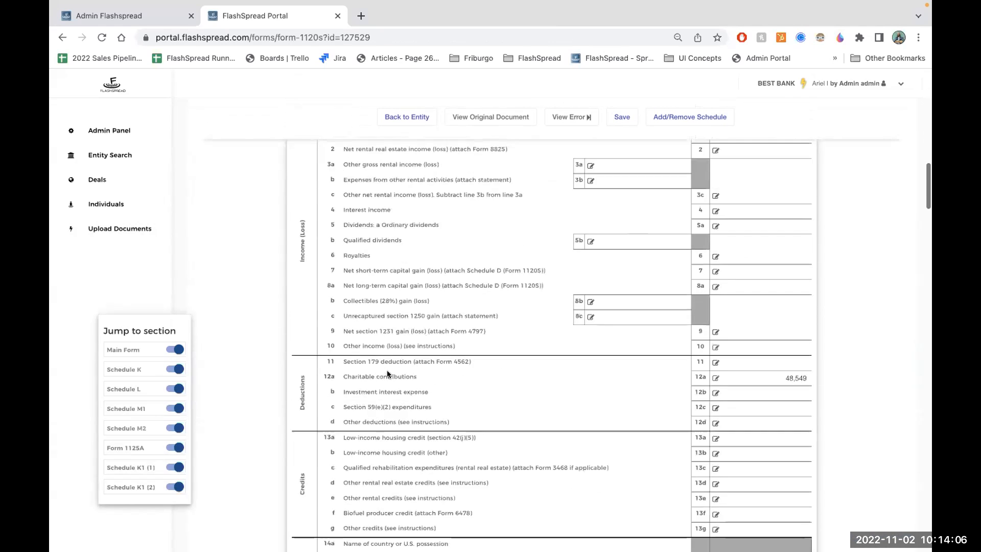
scroll(388, 373, "down", 20)
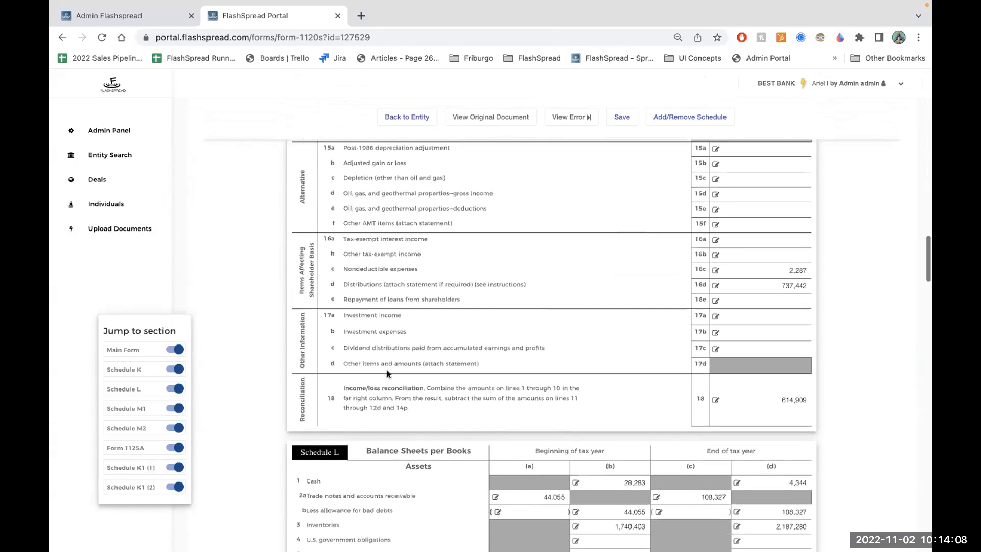
scroll(388, 374, "down", 2)
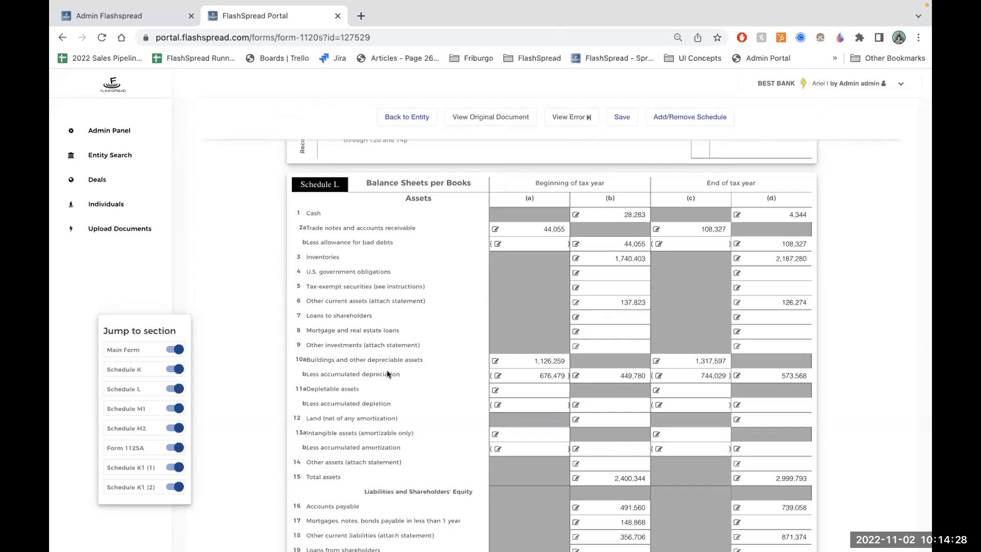
- Set the beginning-of-year Cash amount on Schedule L line 1(b) to 128,283
left_click(619, 211)
type("1")
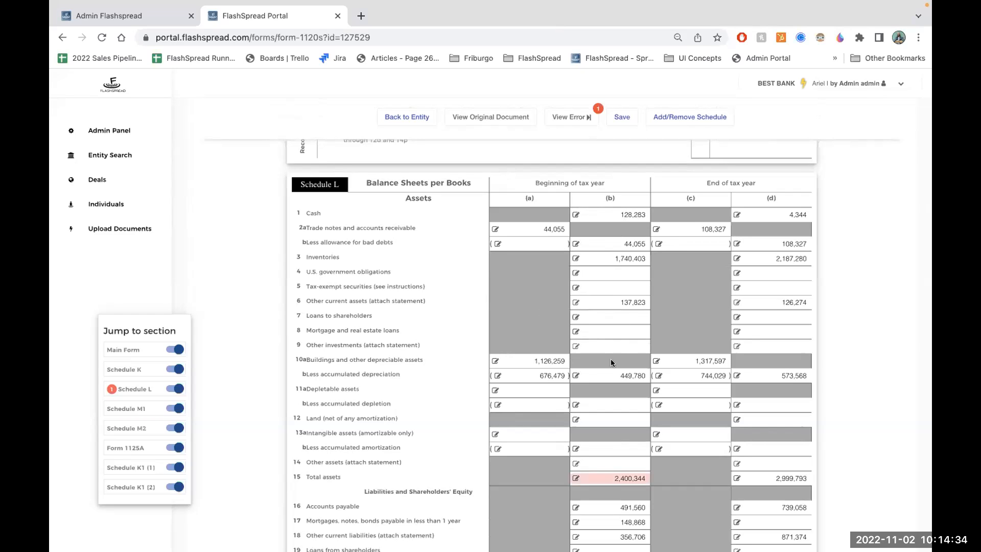
- Review the Schedule L line 15(b) Total assets error against the source return, correct line 1(b) Cash to 28,283, and accept it
left_click(575, 479)
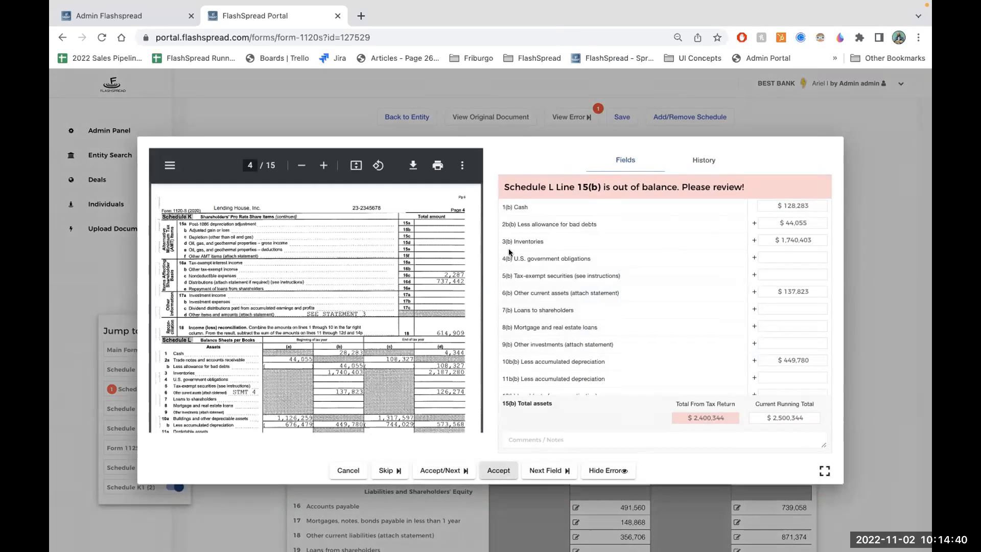
left_click(324, 164)
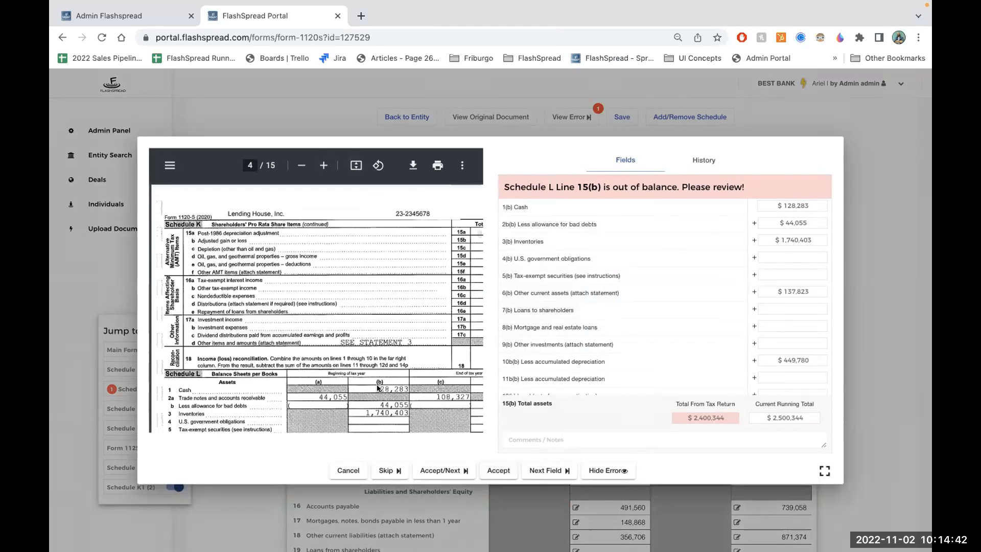
left_click(787, 205)
key("BackSpace")
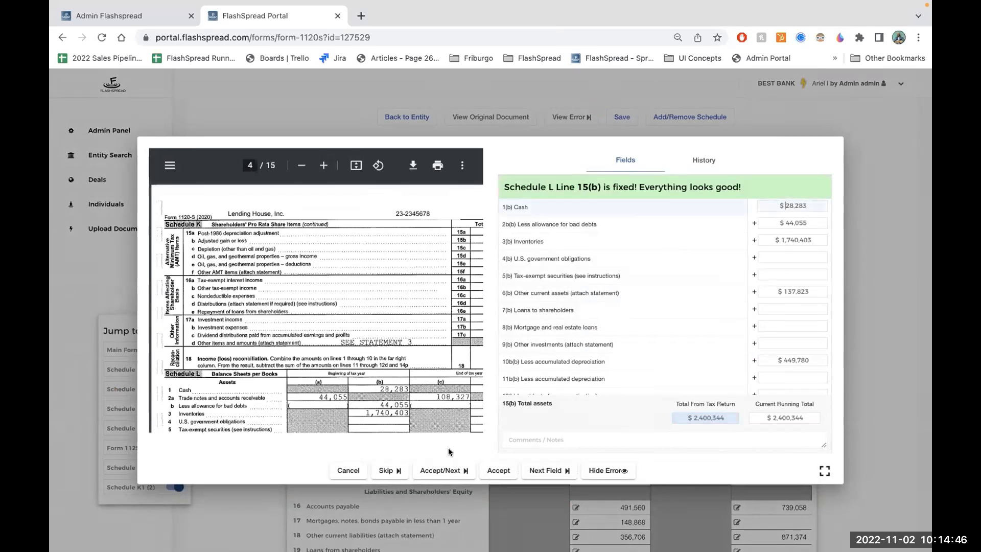
left_click(458, 469)
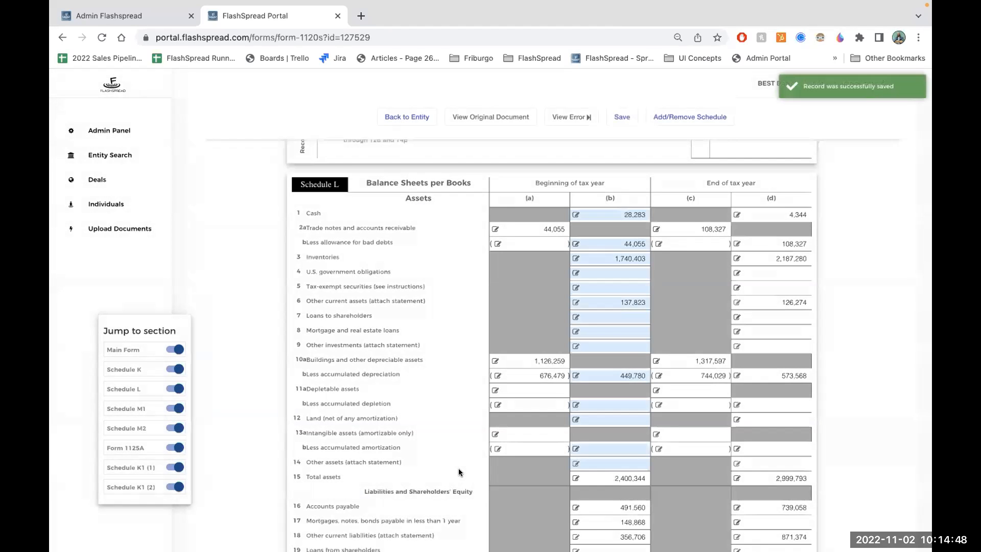
- Go back to the main form's deductions and open the statement details for line 19, Other deductions
scroll(427, 363, "up", 2)
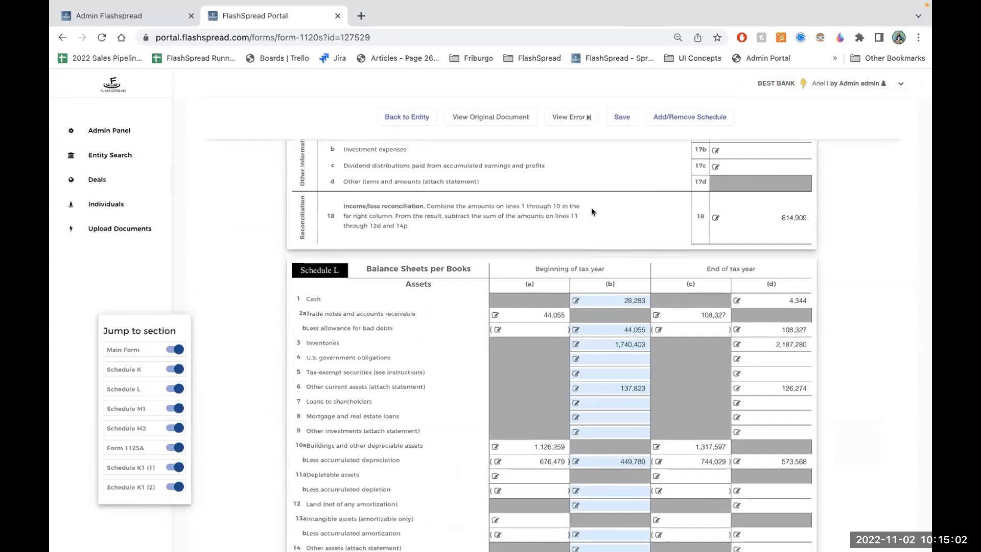
scroll(601, 204, "up", 3)
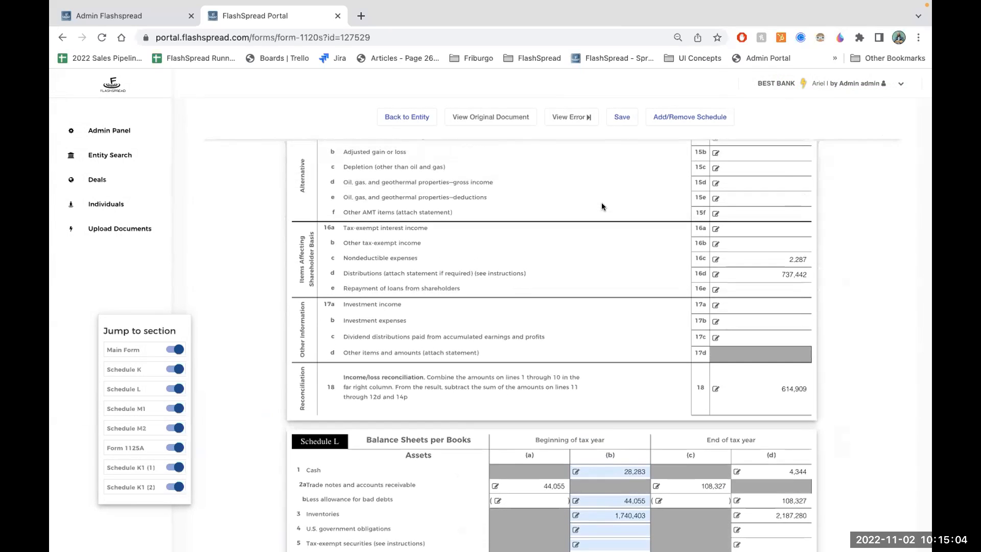
scroll(601, 203, "up", 15)
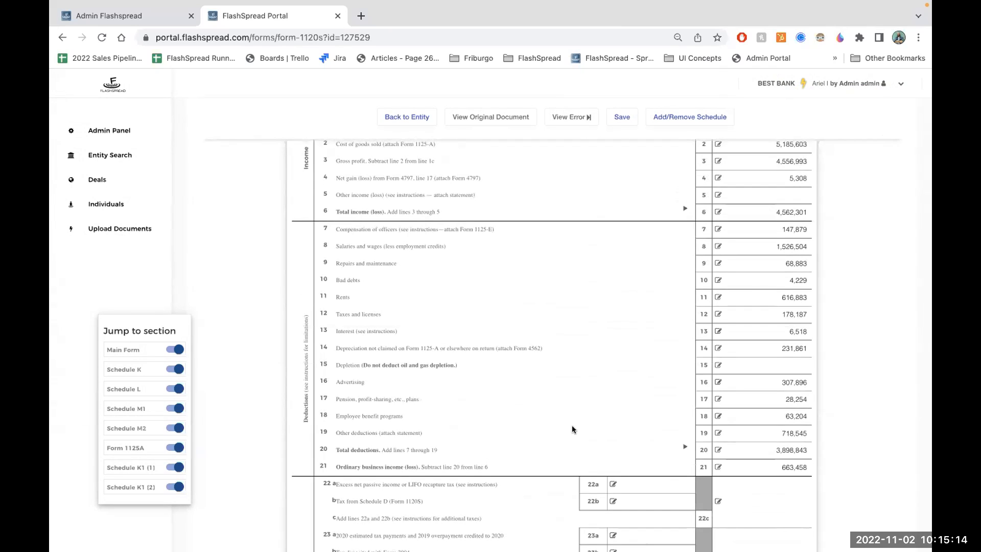
scroll(572, 425, "up", 1)
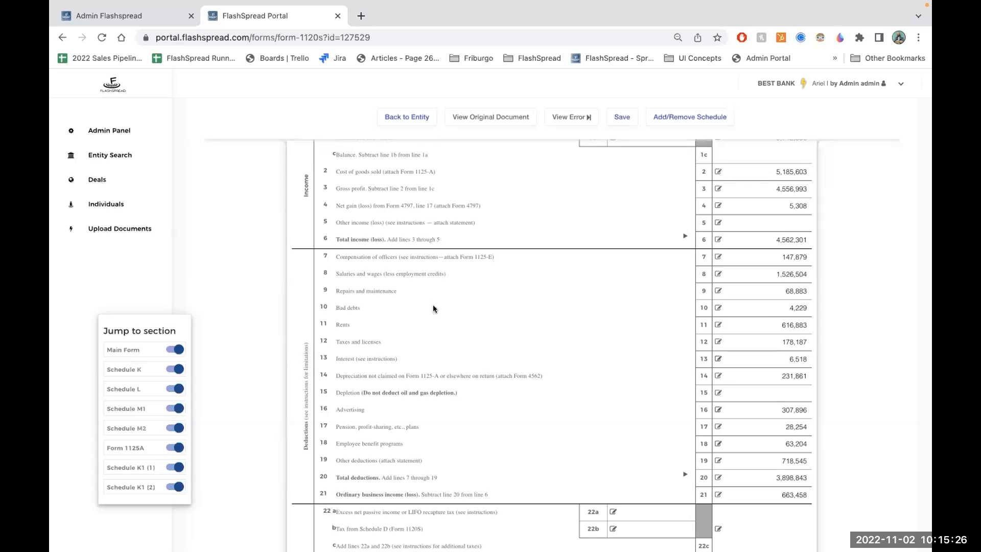
scroll(434, 307, "down", 1)
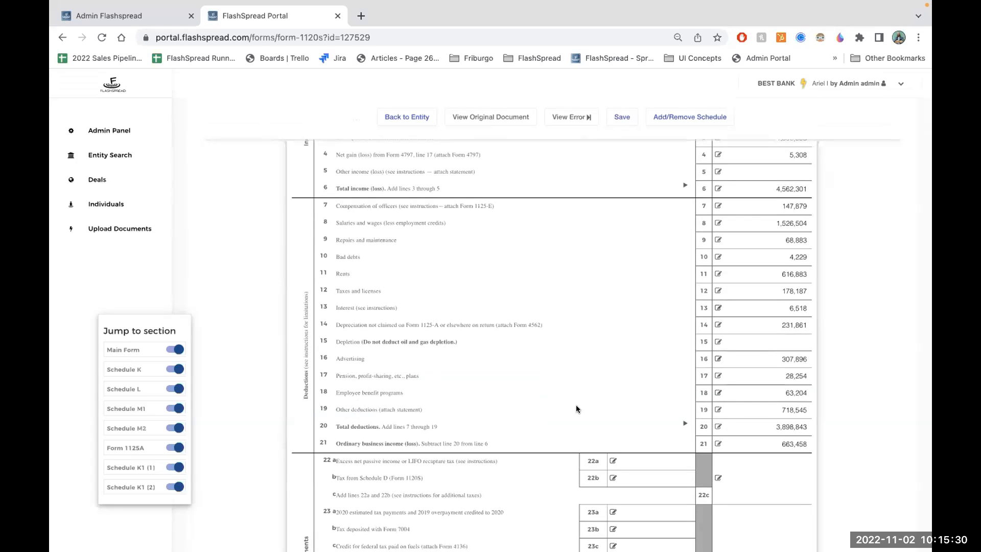
left_click(718, 410)
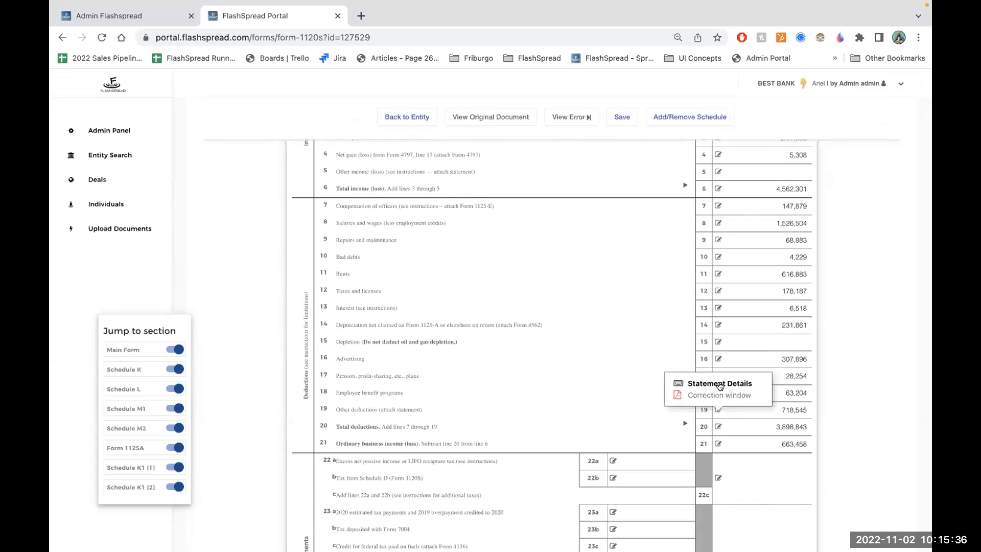
left_click(719, 385)
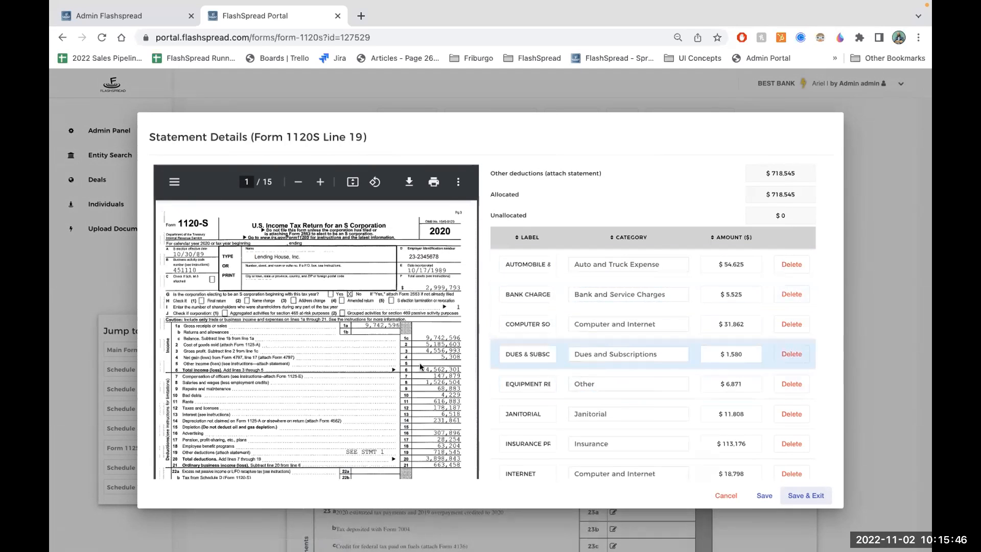
- Find Statement 1, Other Deductions, on page 14 of the source return and enlarge it for reading
scroll(409, 362, "down", 20)
scroll(408, 366, "down", 10)
scroll(407, 367, "down", 15)
scroll(408, 366, "down", 20)
scroll(407, 366, "up", 8)
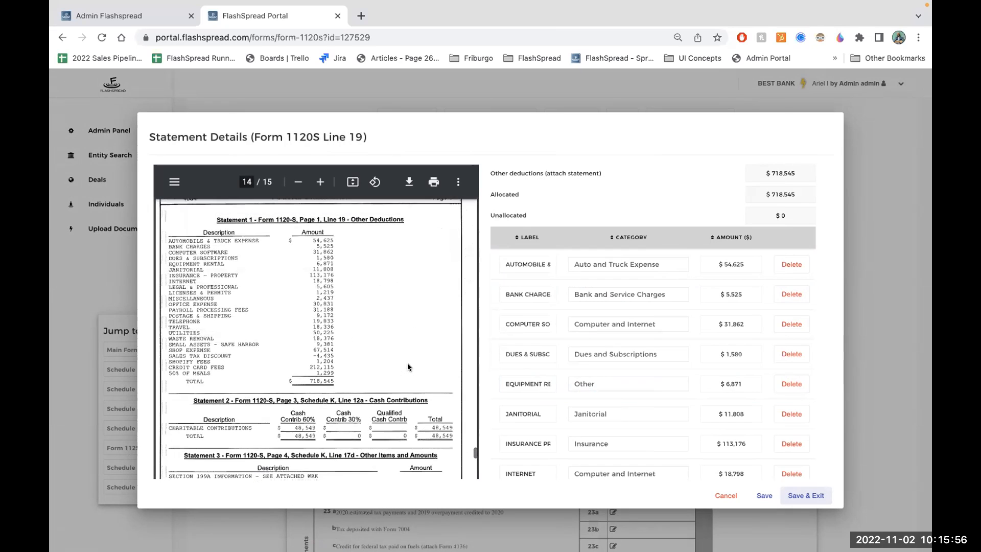
left_click(320, 182)
left_click(320, 182)
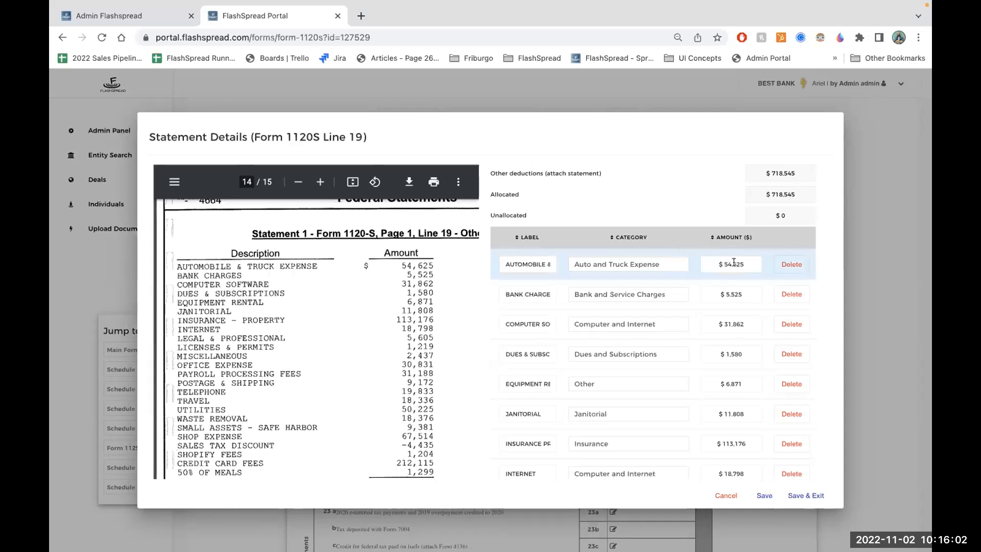
- Compare the extracted line 19 labels, categories and amounts with the items listed in Statement 1
scroll(541, 383, "down", 10)
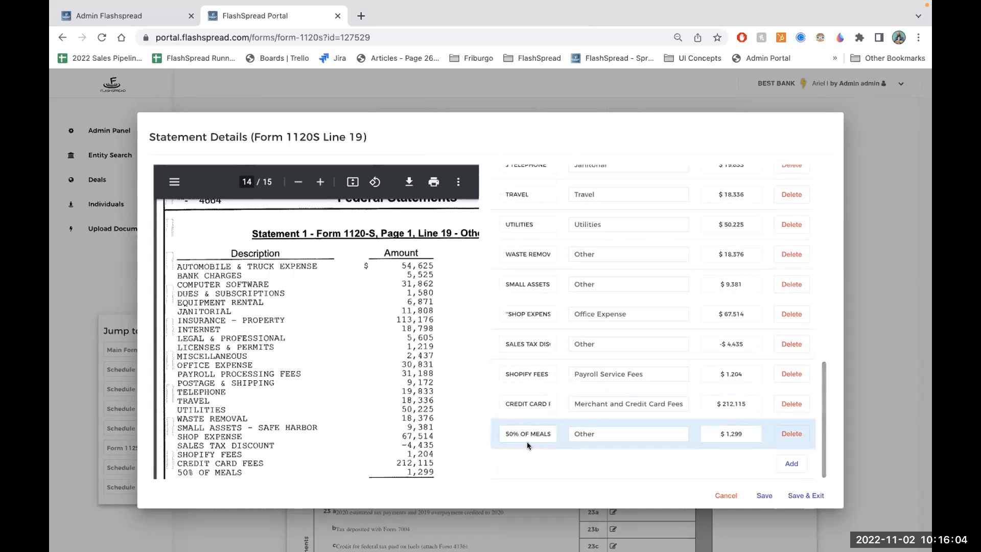
scroll(315, 426, "down", 1)
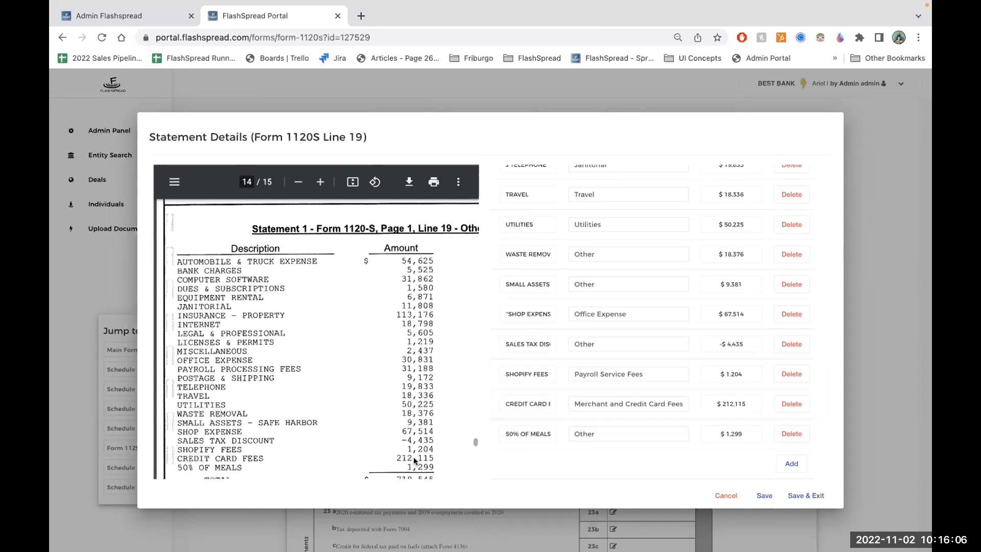
scroll(684, 343, "up", 2)
scroll(684, 343, "up", 8)
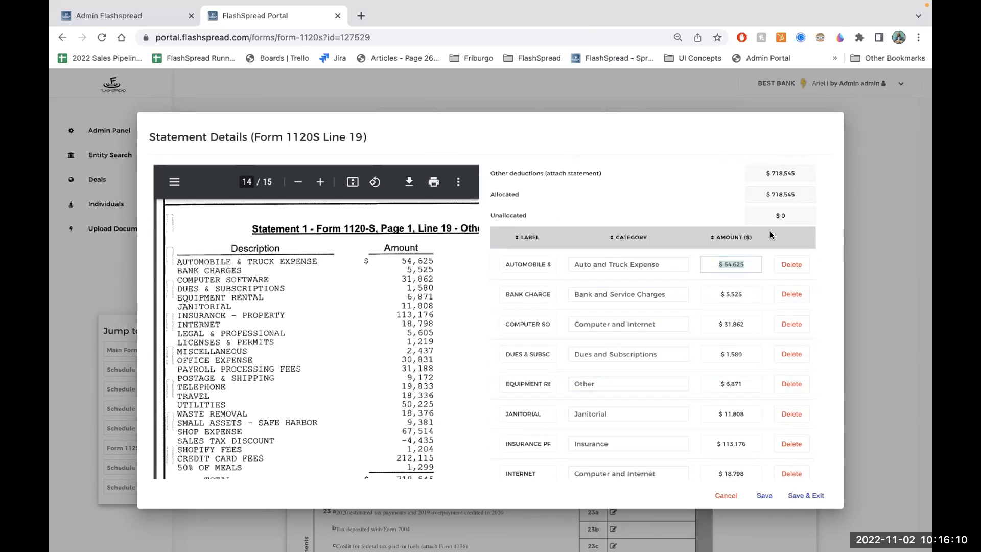
- Check the line 19 unallocated, total and allocated amounts, view the equipment rental category options, and leave the statement details unchanged
left_click(793, 217)
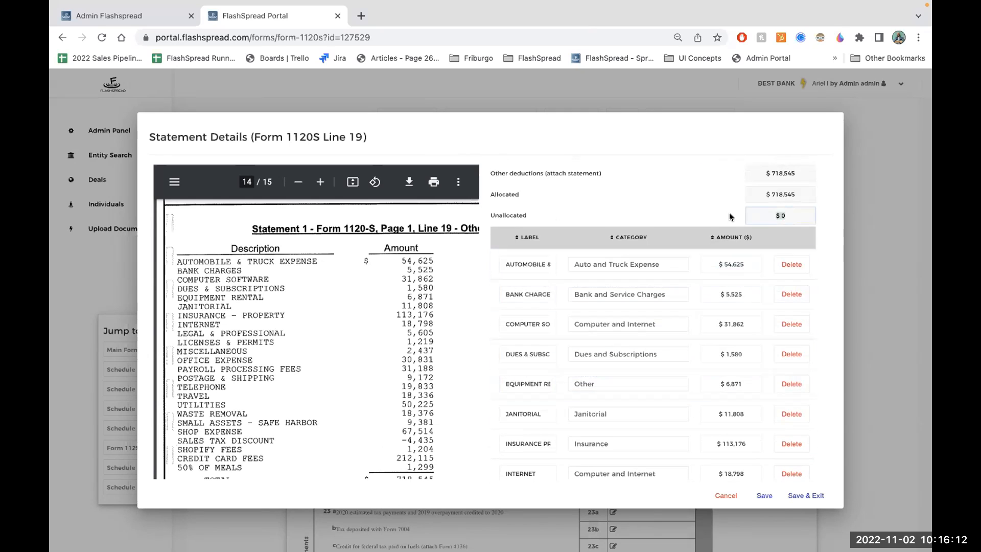
left_click(751, 174)
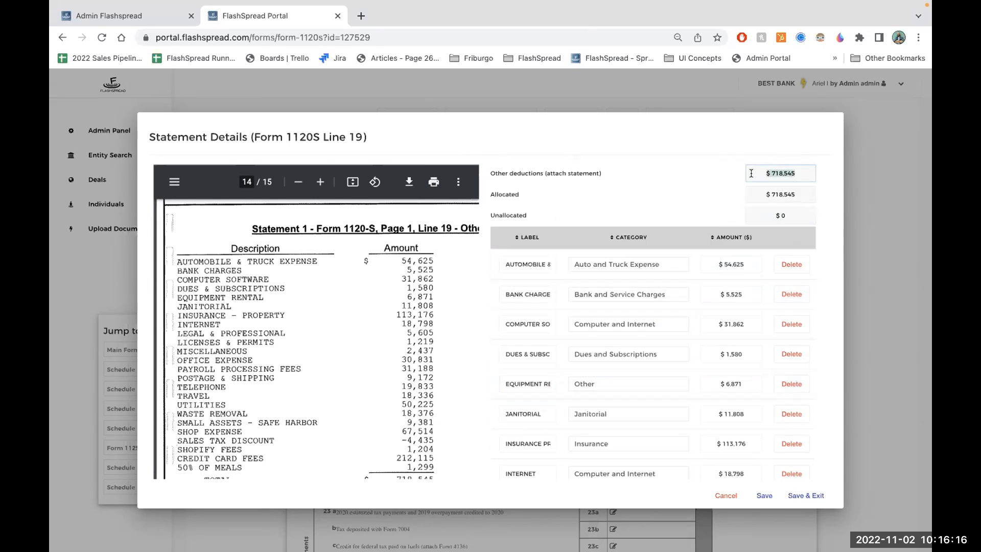
left_click(751, 194)
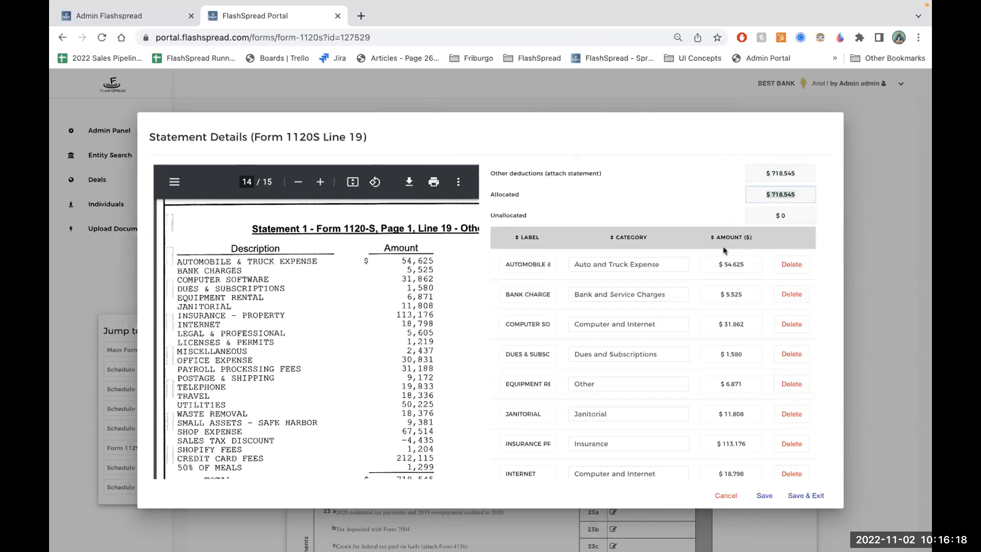
left_click(645, 378)
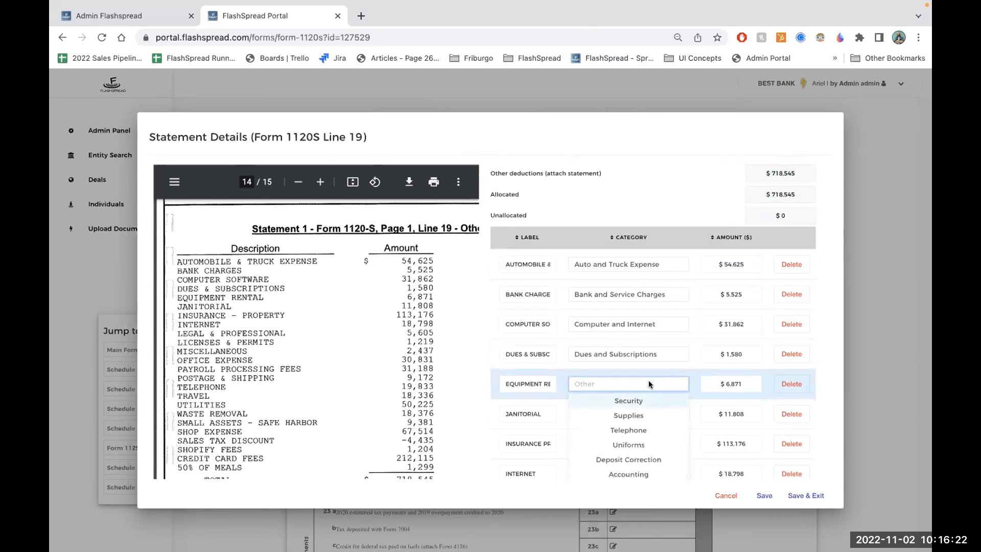
left_click(869, 280)
- Return to the Lending Name, Inc. entity and open its Flash Income Statement report
left_click(405, 118)
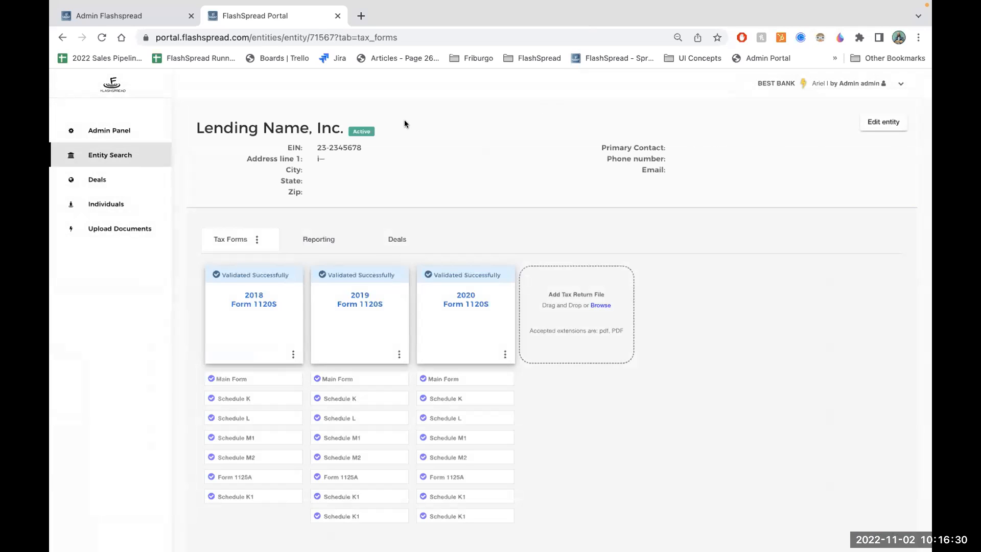
left_click(331, 239)
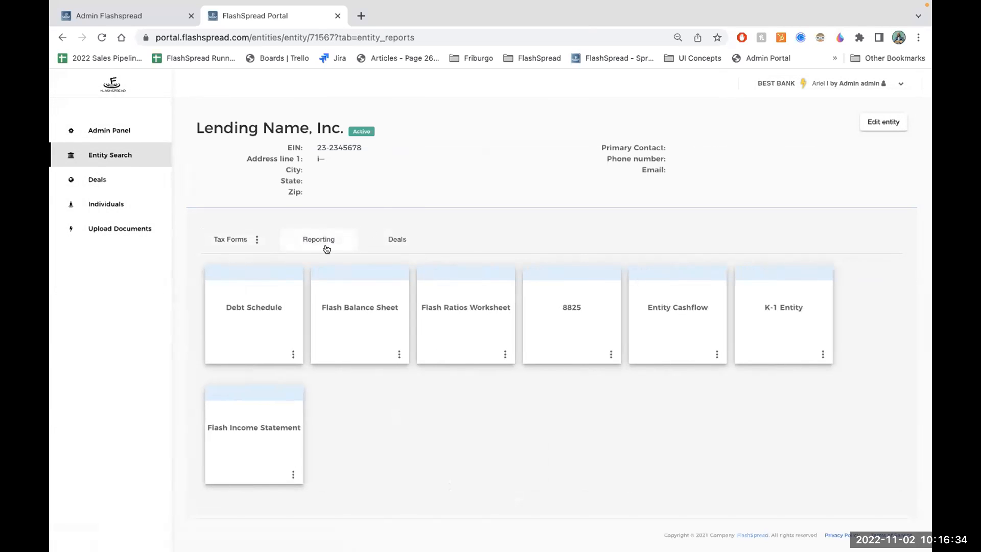
left_click(256, 446)
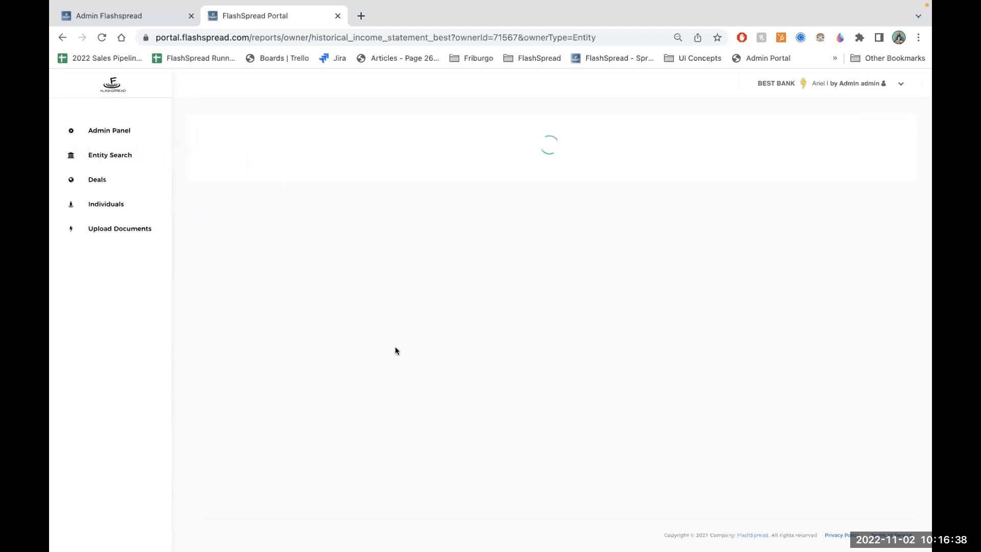
- Examine the Other Deductions row and its expense category breakdown across 2018, 2019 and 2020 in the income statement
scroll(397, 350, "down", 3)
scroll(396, 350, "down", 5)
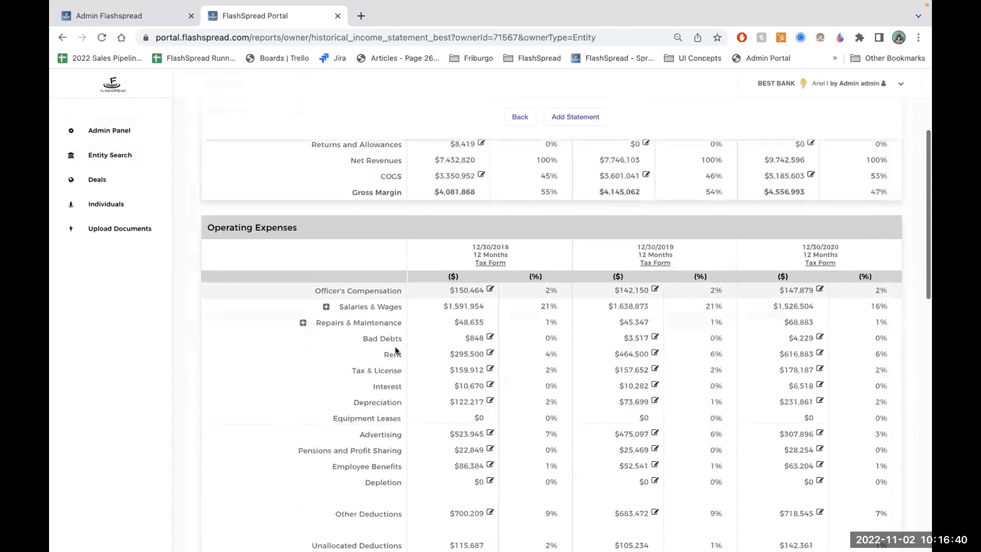
left_click_drag(339, 309, 479, 310)
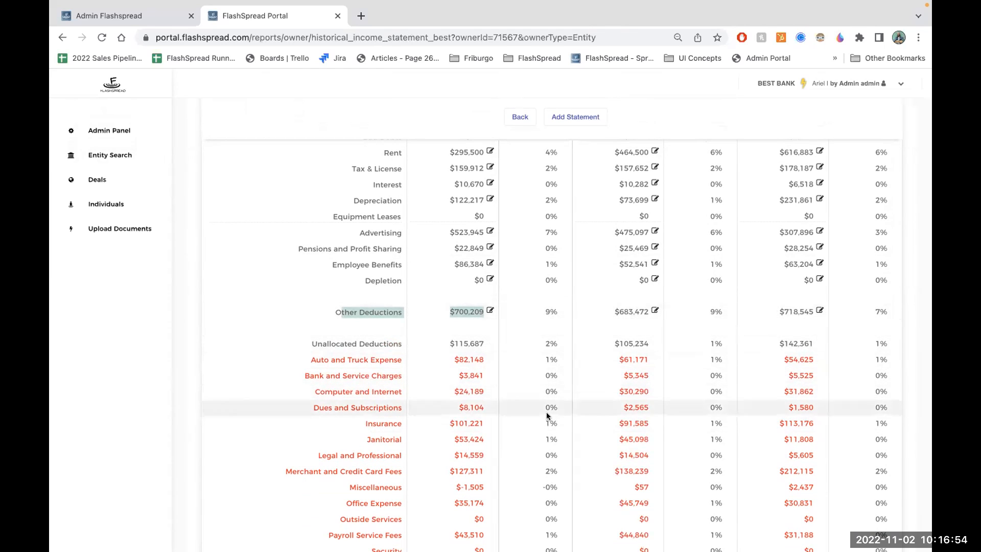
scroll(467, 409, "down", 2)
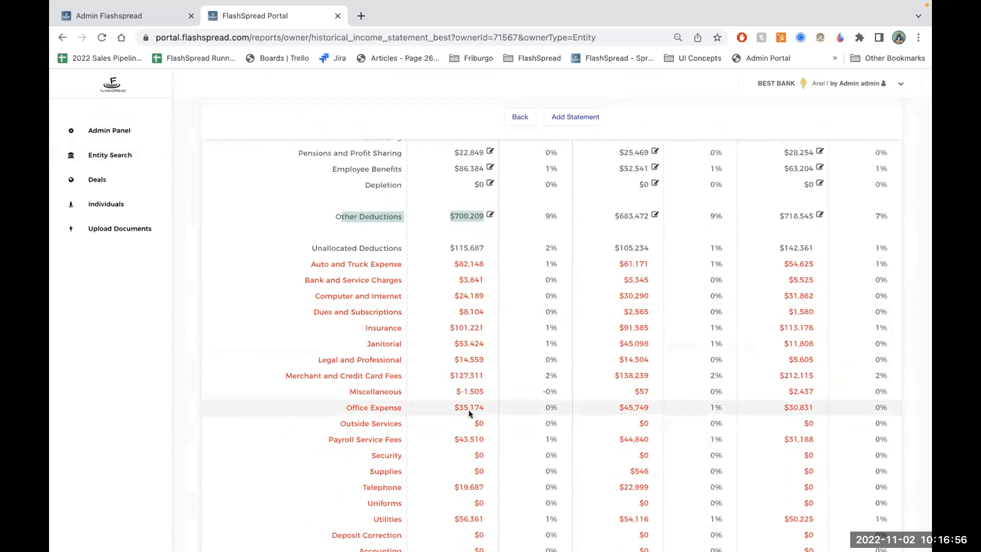
scroll(469, 413, "down", 1)
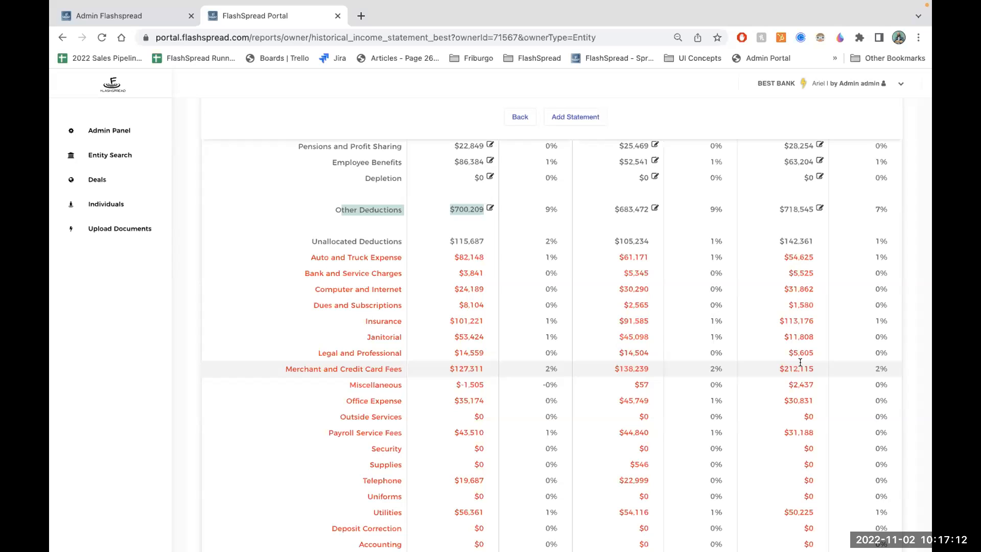
- Leave the income statement report and return to the list of uploaded documents
left_click(518, 116)
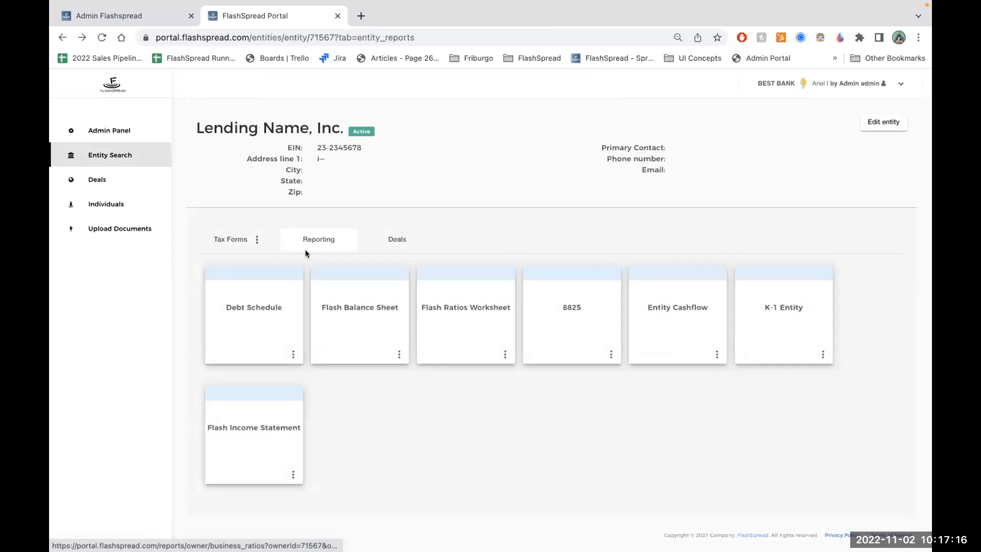
left_click(144, 228)
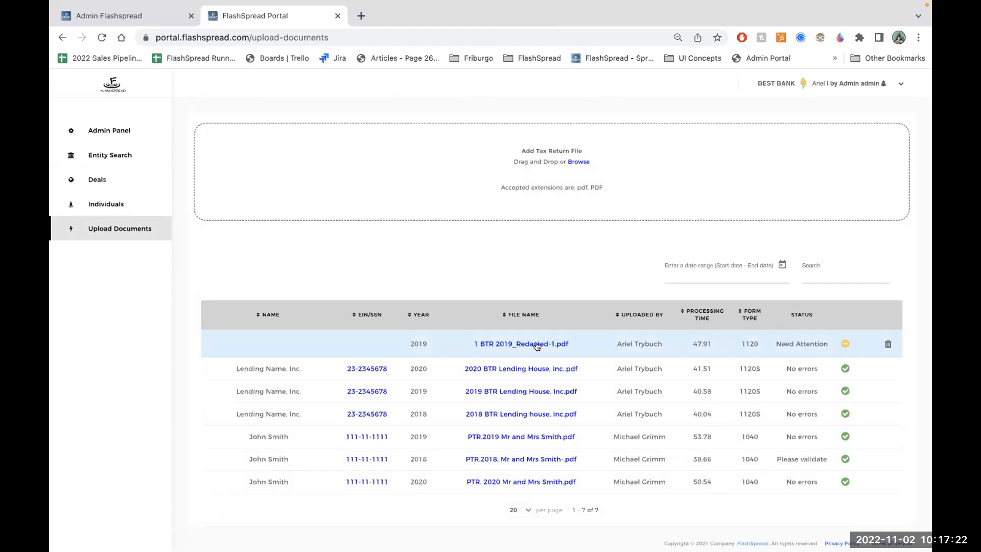
- Supply the missing EIN for the 2019 Form 1120 in 1 BTR 2019_Redacted-1.pdf and save the record
left_click_drag(771, 341, 829, 342)
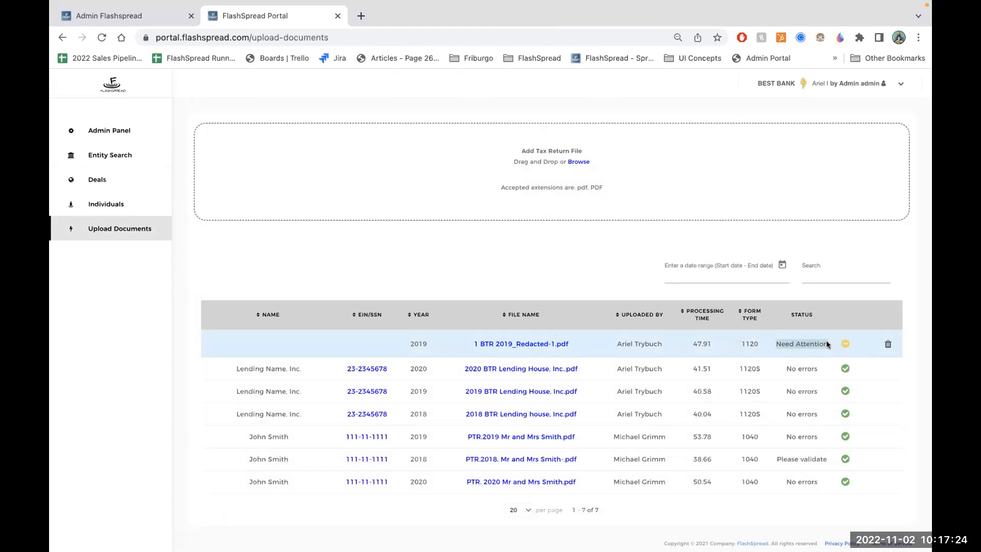
left_click(541, 342)
left_click(708, 220)
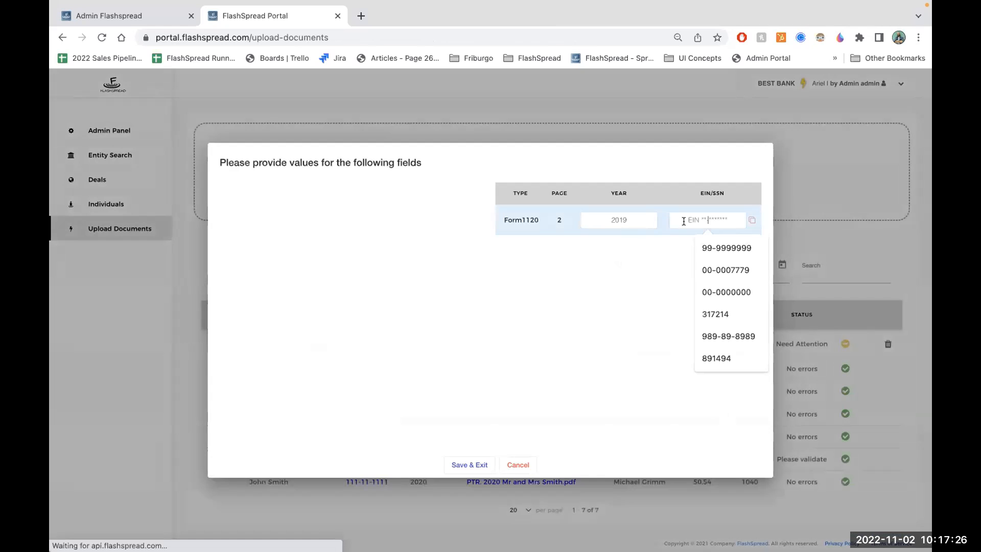
type("01-0101010")
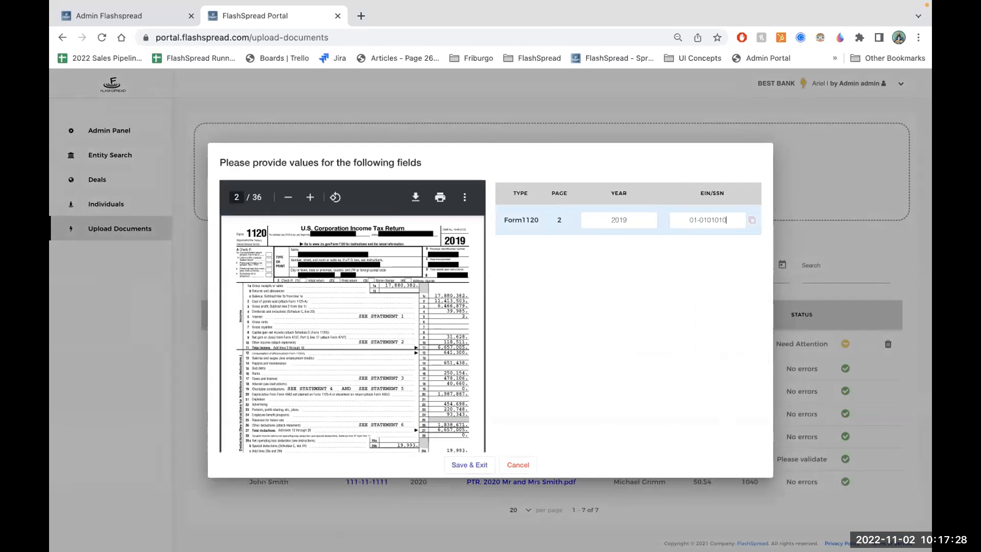
left_click(467, 350)
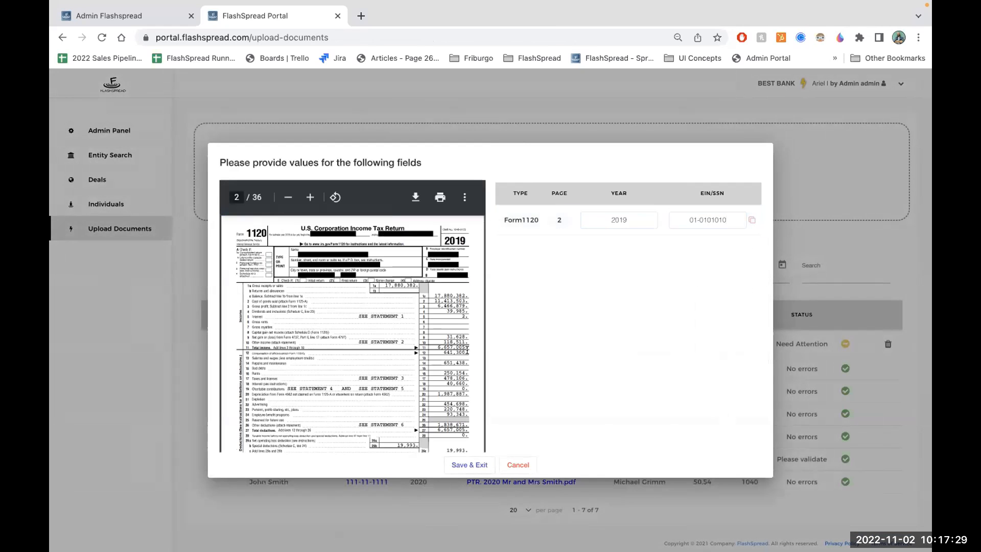
left_click(468, 463)
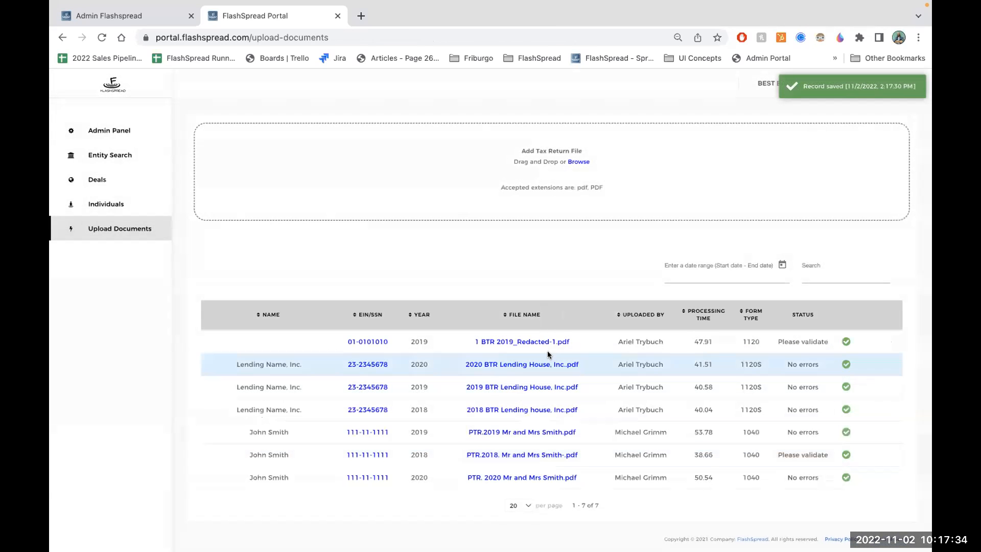
- Open the entity linked to 1 BTR 2019_Redacted-1.pdf and display its Entity Cashflow report
left_click(381, 340)
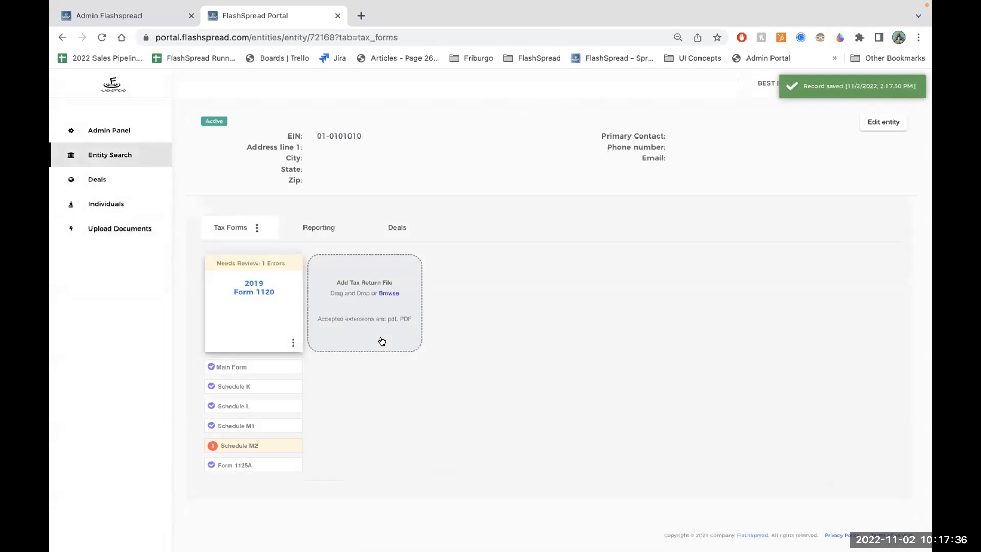
left_click(325, 230)
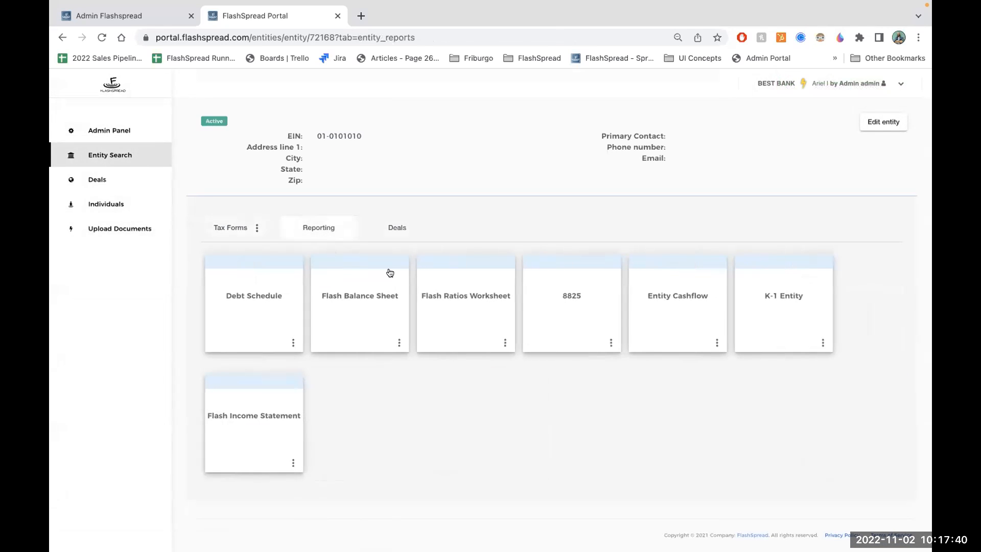
left_click(651, 313)
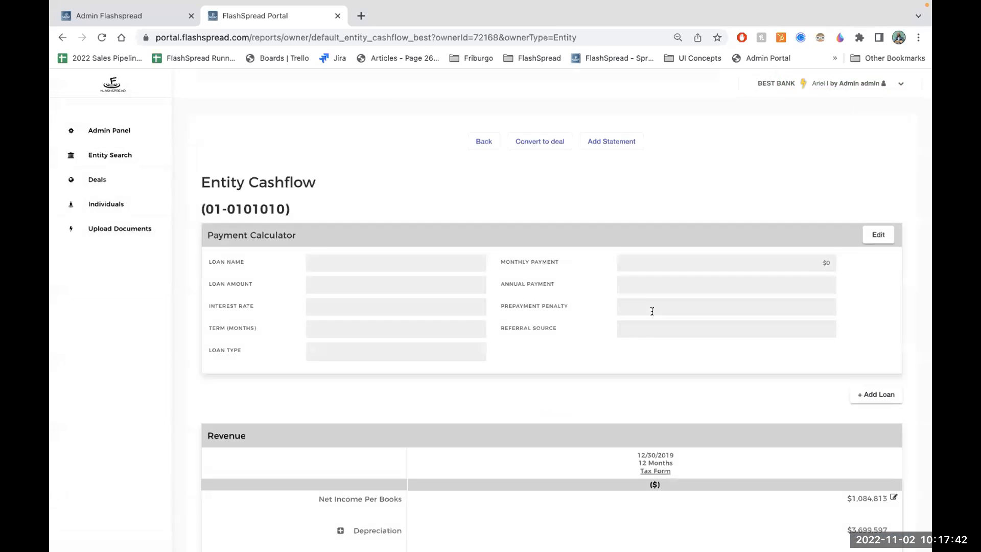
- Expand the Depreciation row in the Revenue section to review its M1 and 8825 components, then collapse it
scroll(651, 313, "down", 3)
scroll(652, 311, "down", 1)
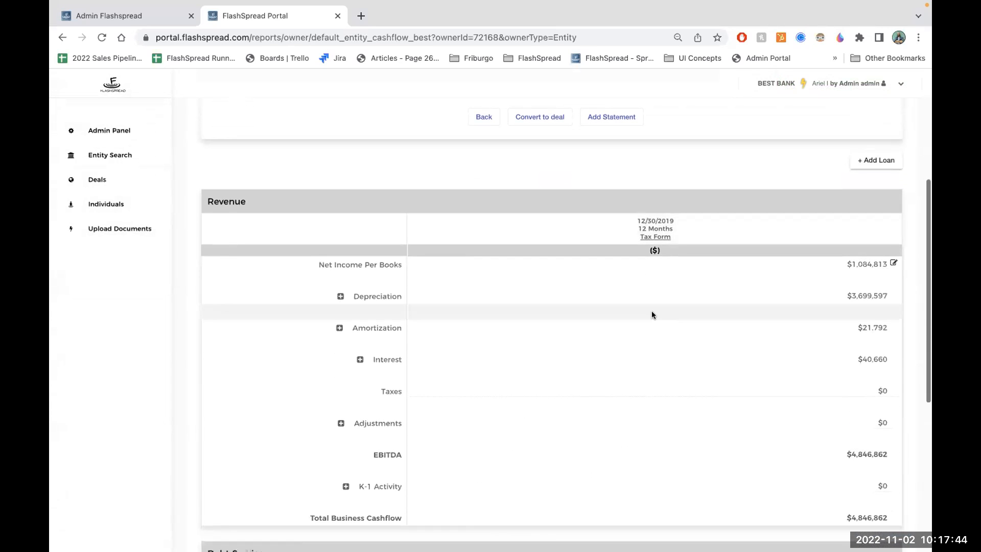
left_click(341, 296)
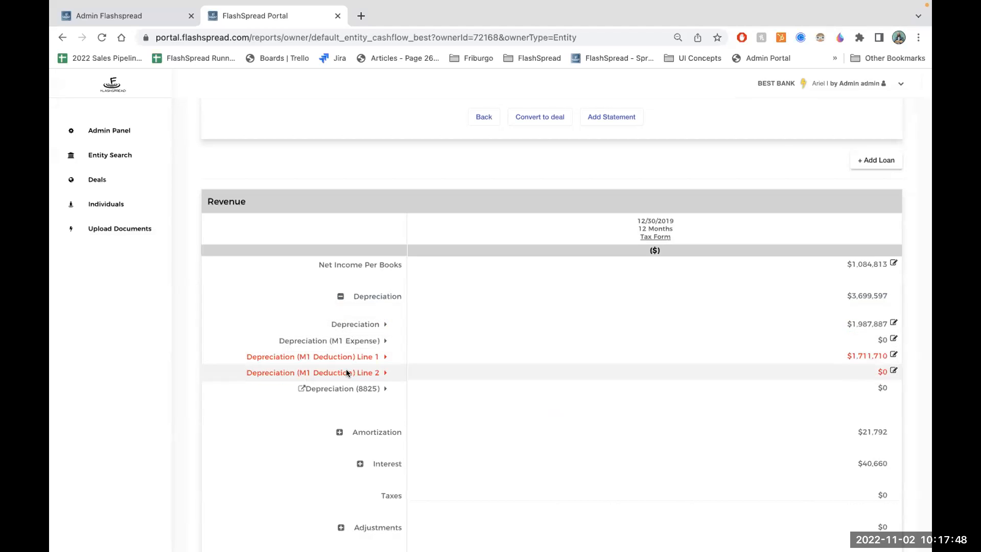
left_click(339, 296)
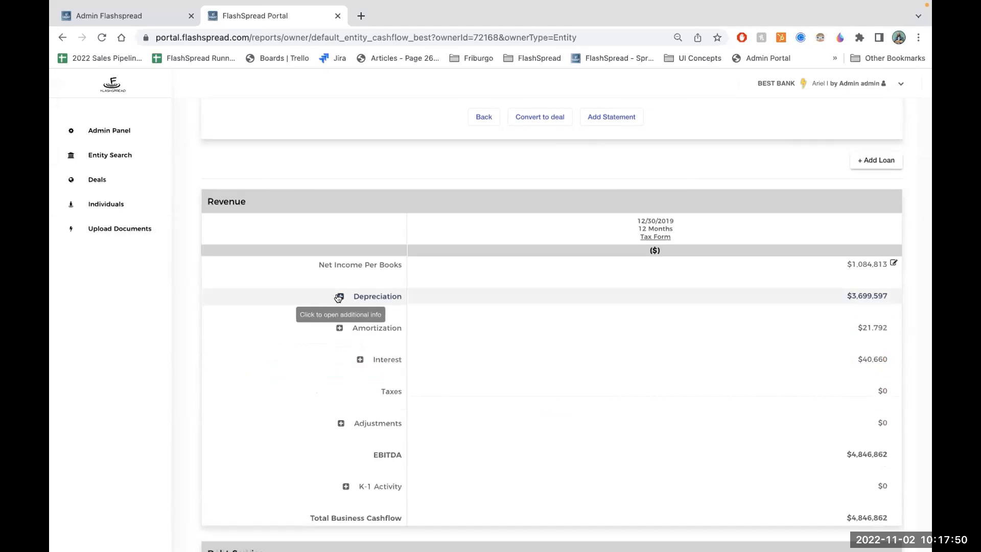
- Expand the Amortization row, open the source tax return from Amortization (8825), and reposition and enlarge the document viewer
left_click(338, 328)
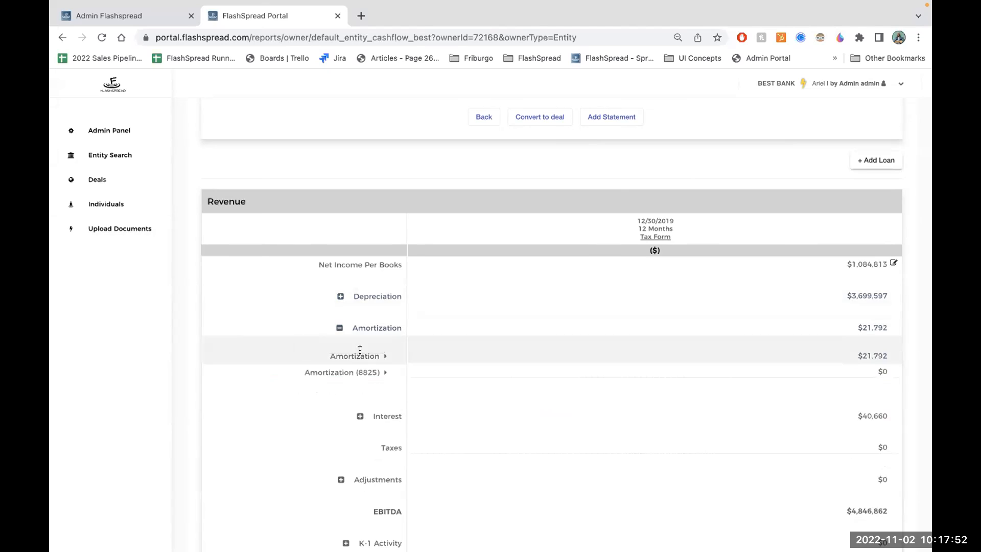
left_click(413, 372)
left_click_drag(390, 247, 303, 122)
left_click_drag(422, 367, 619, 527)
- Look through the 2019 return to Statement 6, Other Deductions, check its amortization line against the report, and close the document
scroll(419, 377, "down", 15)
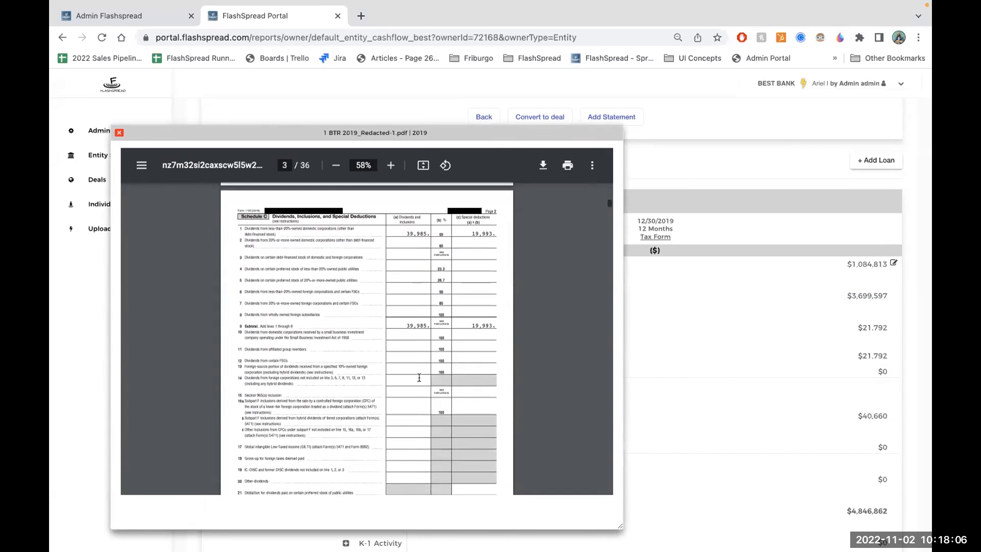
scroll(419, 377, "down", 15)
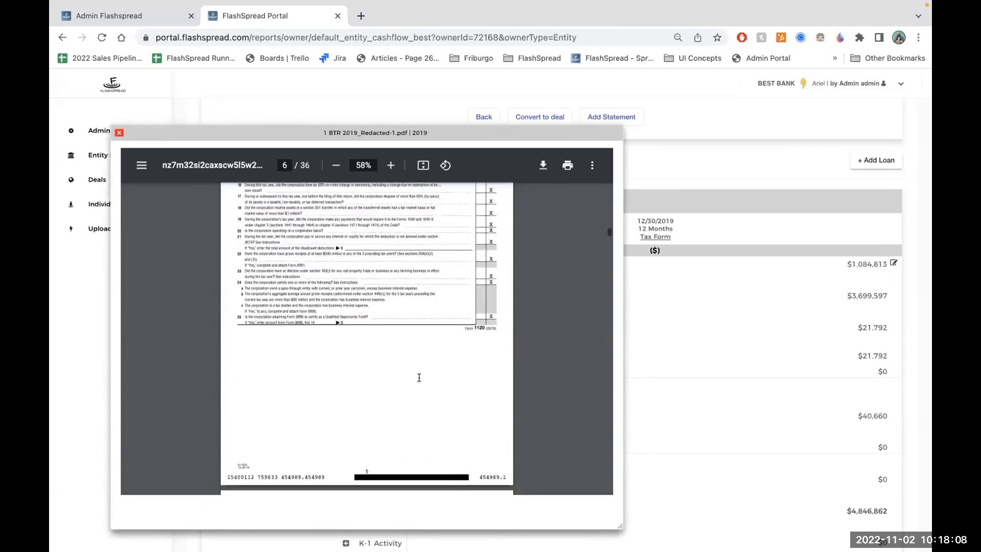
scroll(419, 377, "down", 12)
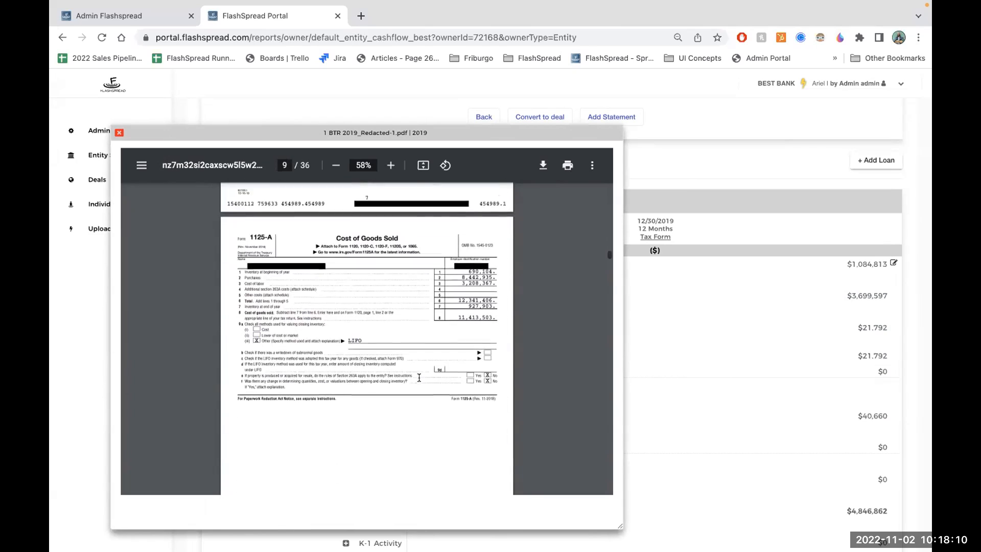
scroll(419, 377, "down", 15)
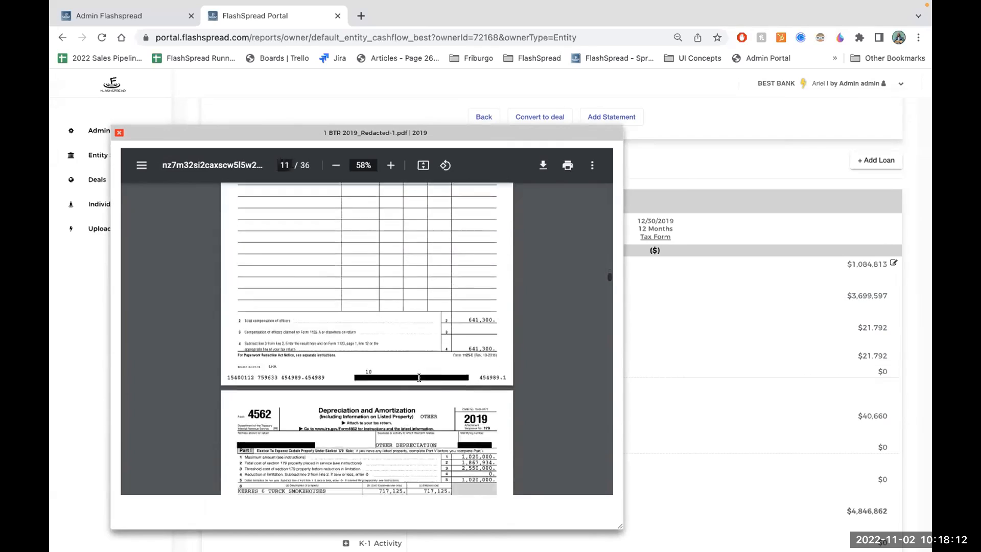
scroll(419, 378, "down", 12)
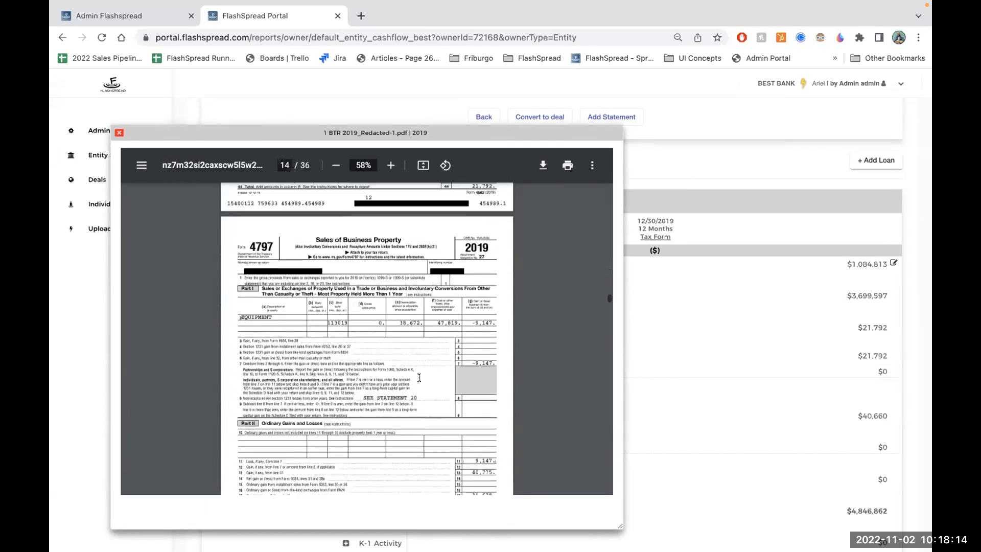
scroll(419, 377, "down", 15)
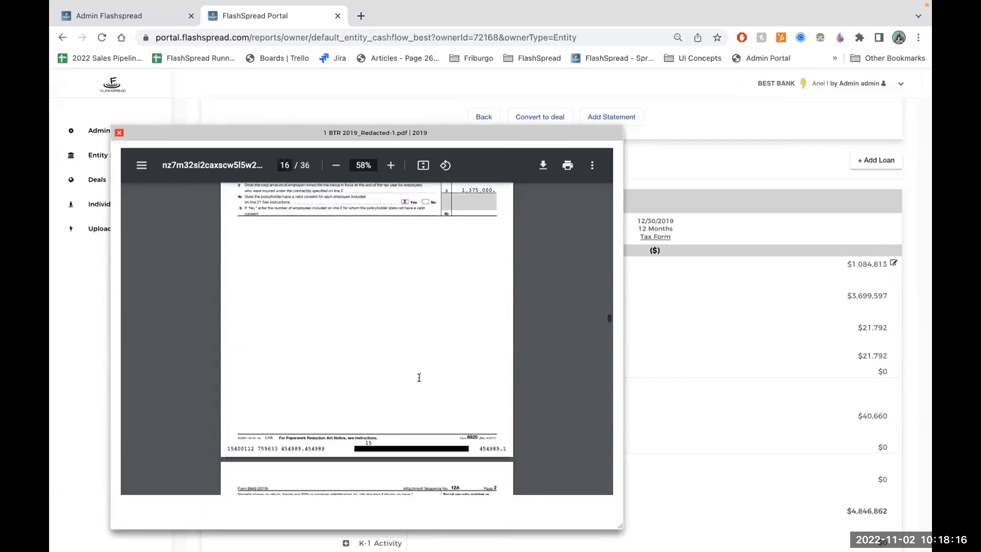
scroll(419, 377, "down", 1)
scroll(419, 377, "down", 10)
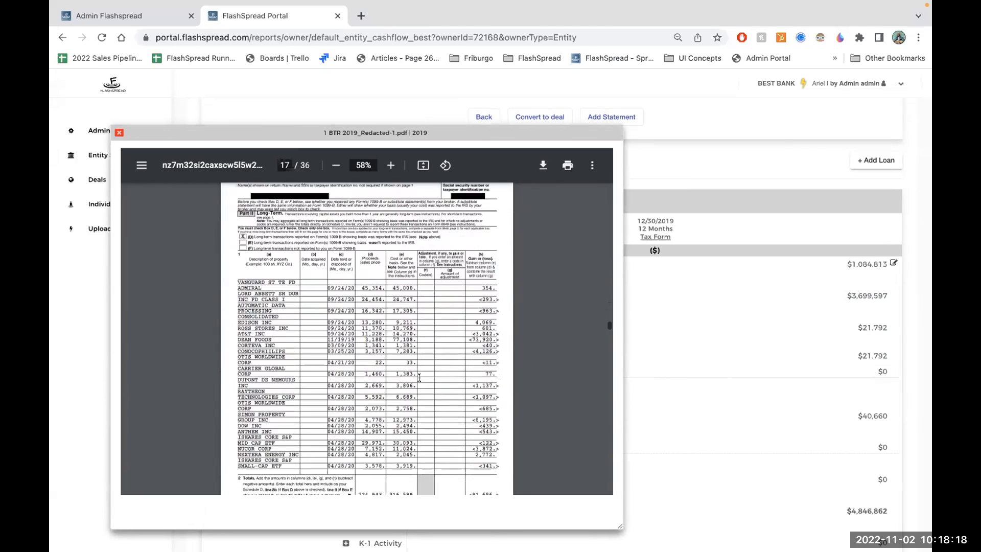
scroll(419, 377, "down", 3)
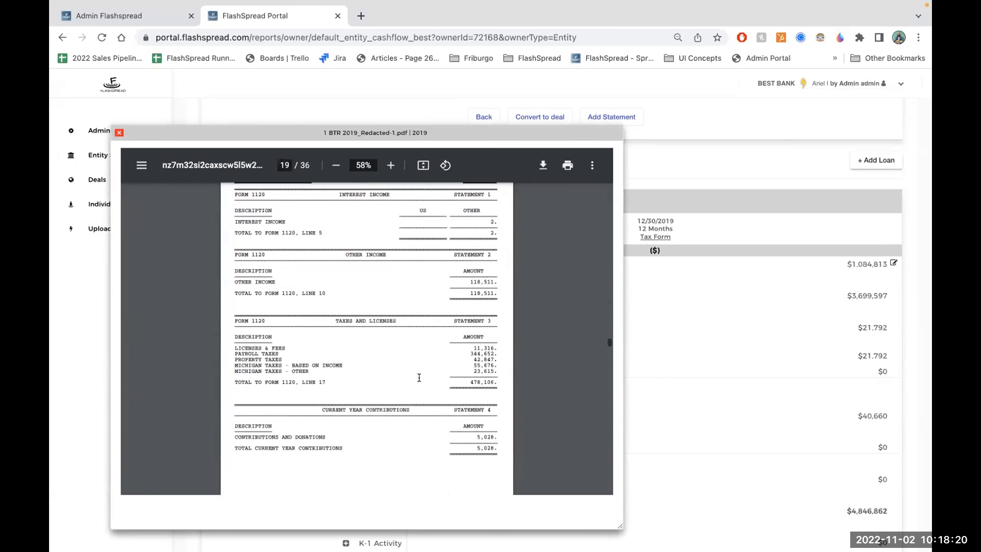
scroll(419, 378, "down", 10)
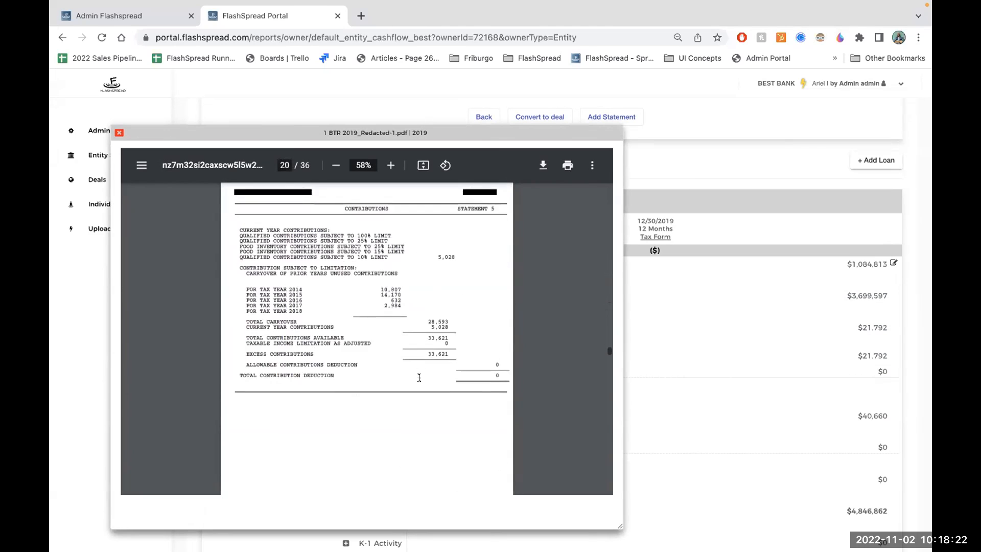
scroll(418, 378, "down", 3)
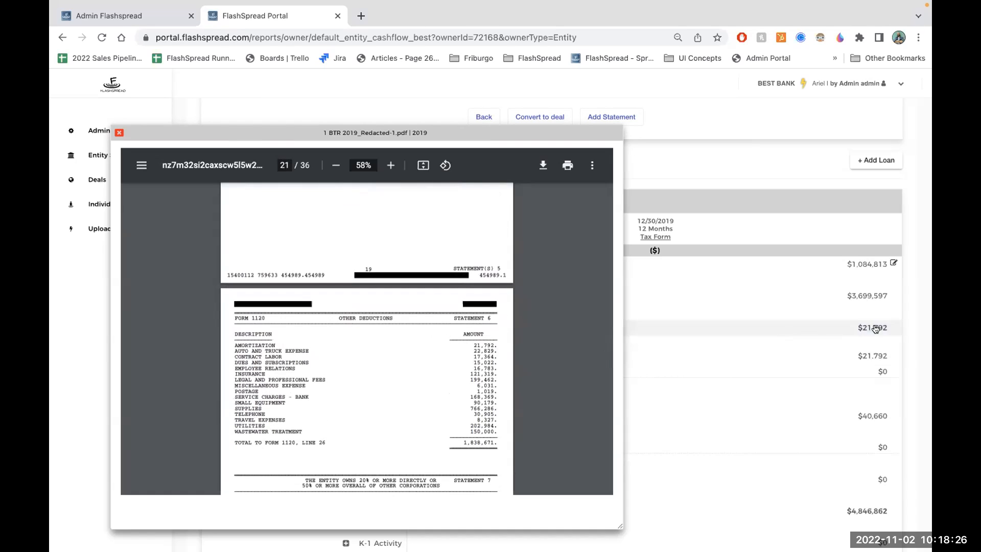
left_click(119, 133)
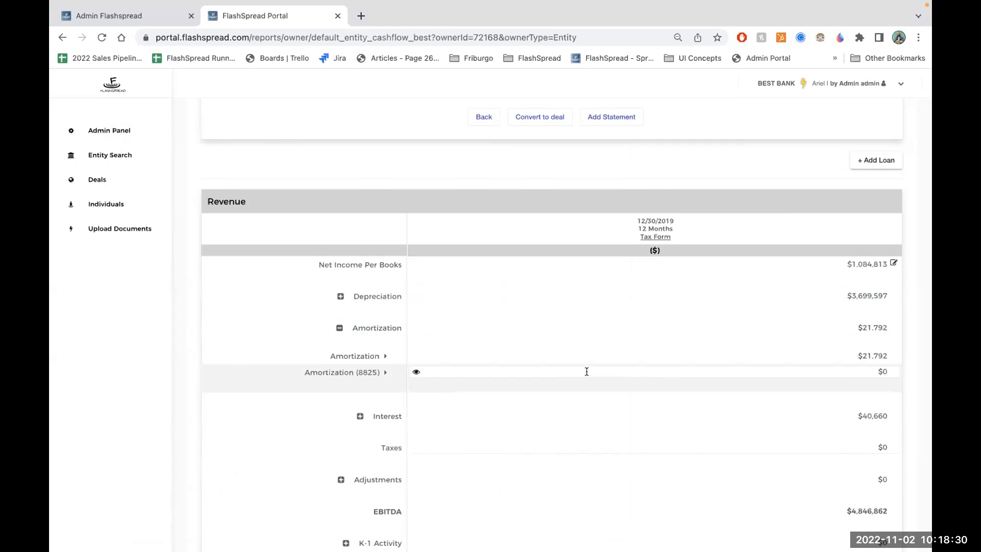
- Consult the source return for the Taxes row, set the 2019 Taxes to $9,999, and check the cashflow totals
scroll(586, 371, "down", 3)
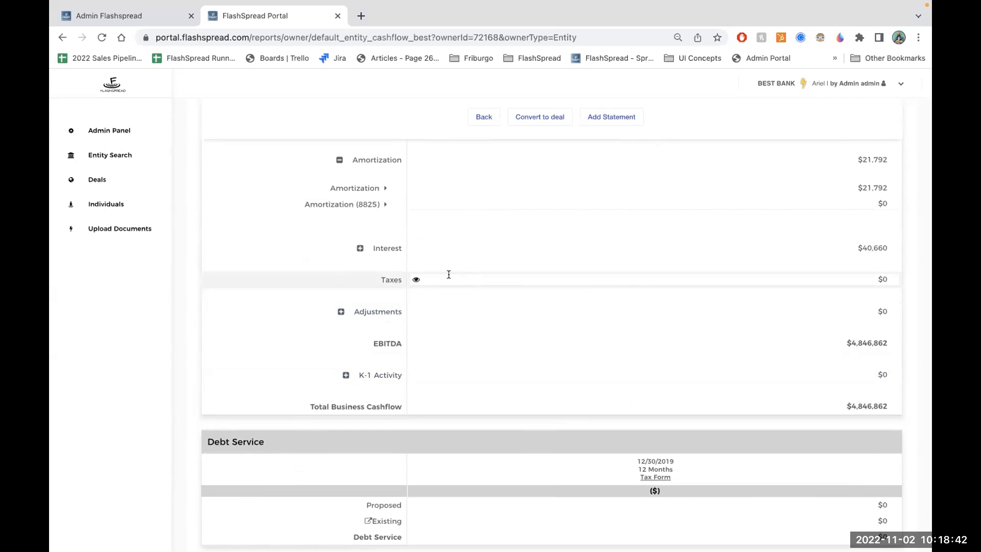
left_click(415, 278)
left_click_drag(400, 267, 308, 134)
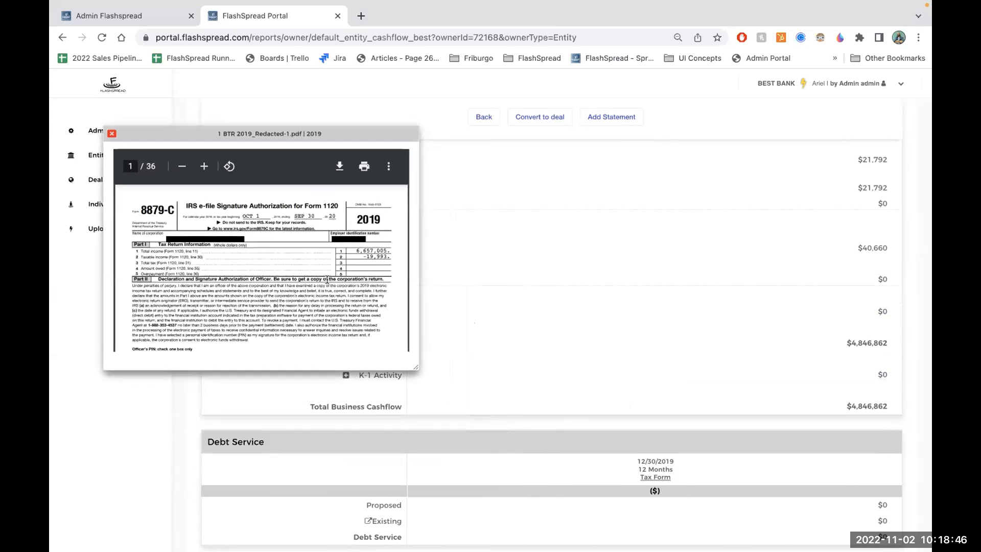
type("9999")
left_click(111, 133)
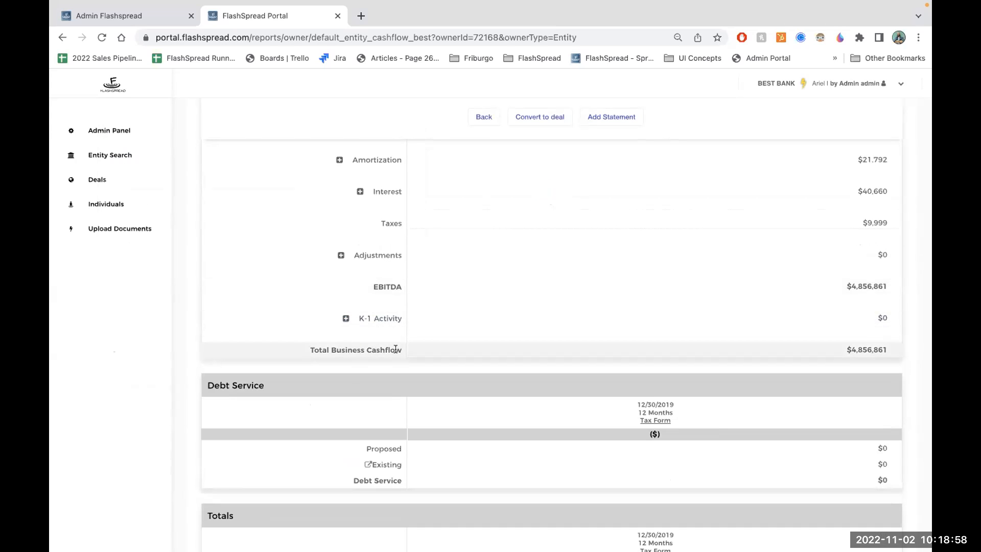
scroll(396, 347, "down", 5)
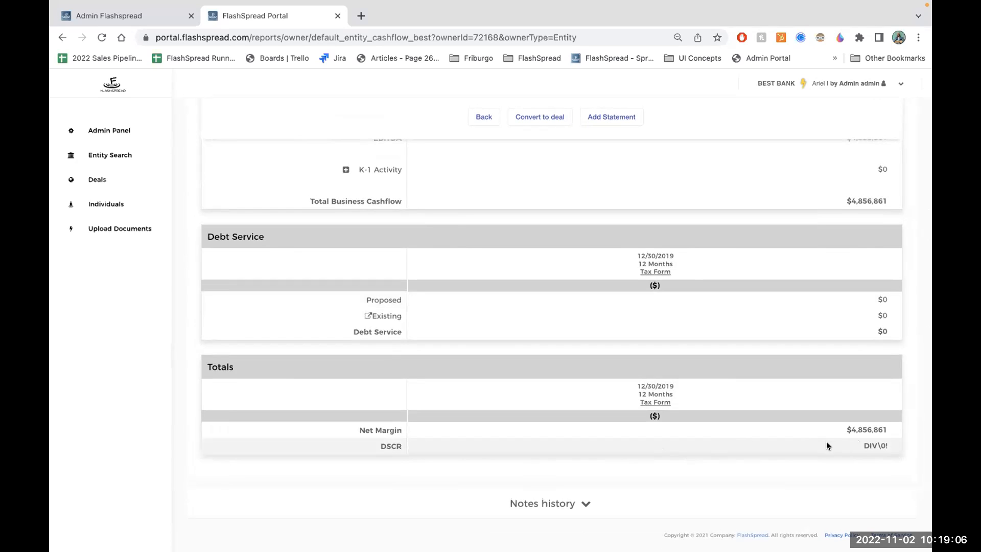
- Return to the uploaded documents and open the Entity Cashflow report of Lending Name, Inc
left_click(130, 230)
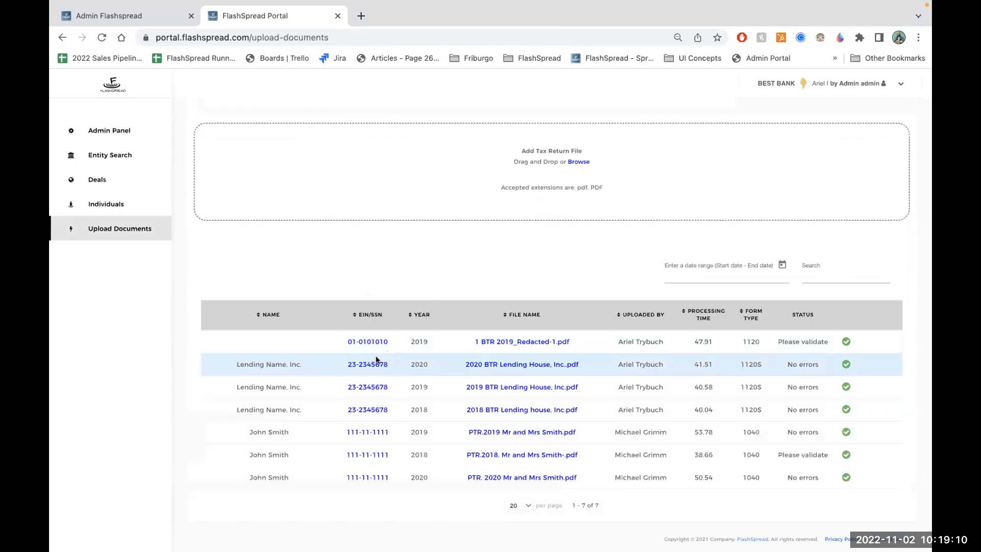
left_click(369, 363)
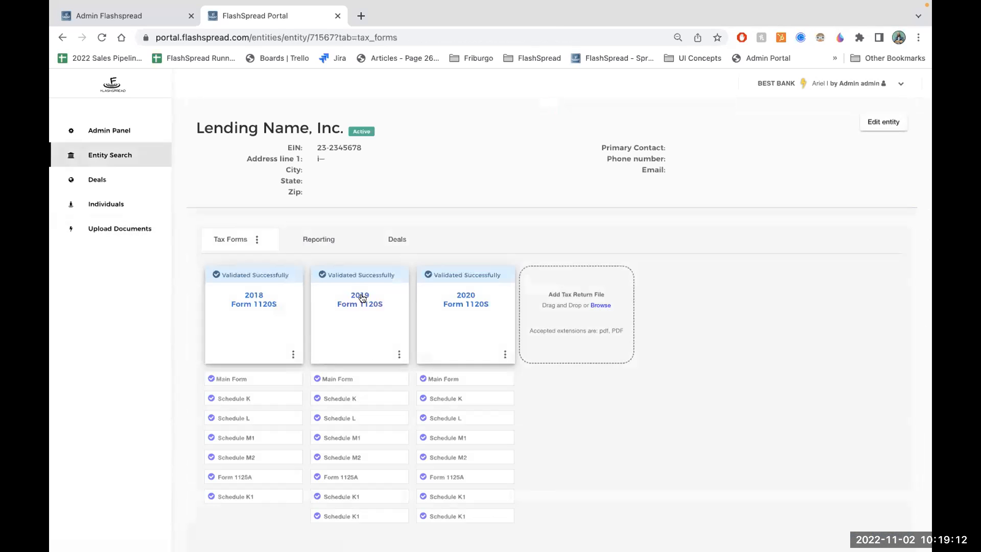
left_click(316, 240)
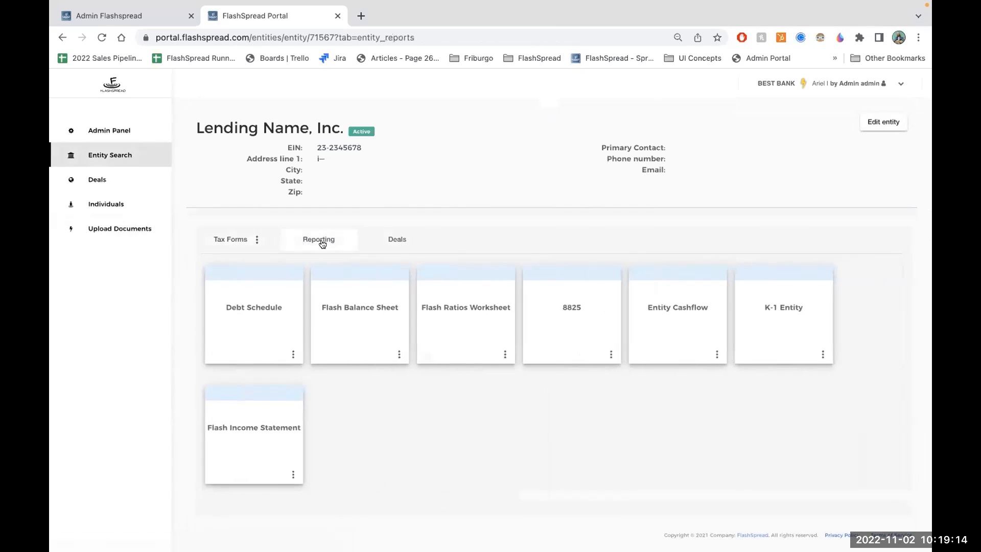
left_click(658, 324)
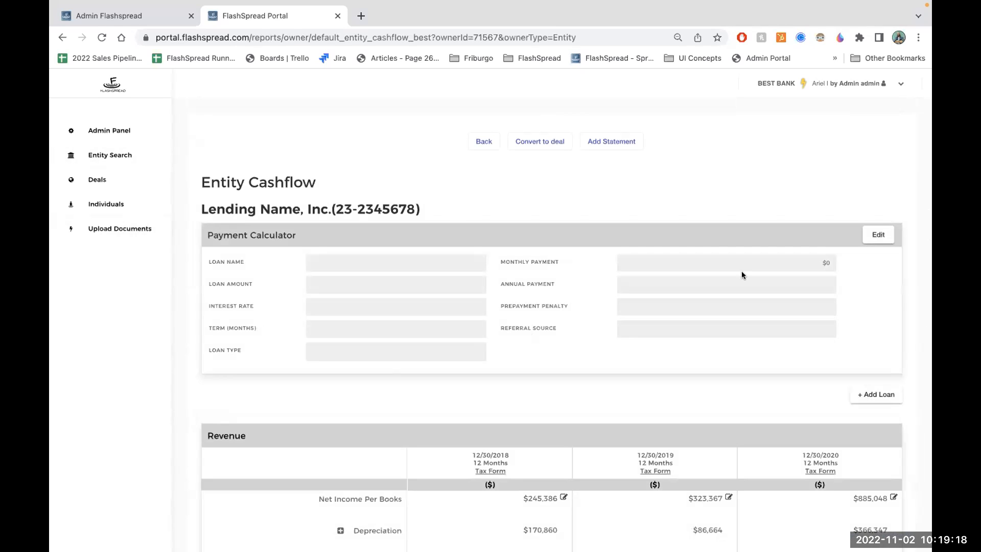
- Fill in and save the payment calculator with a $775,000 amortized loan at 7.75% interest over 120 months
left_click(879, 234)
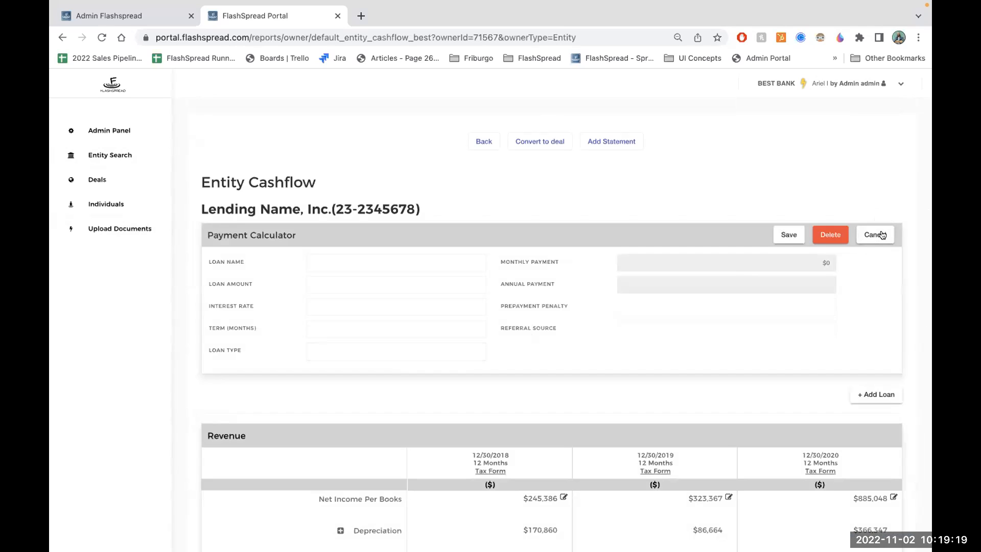
left_click(465, 270)
left_click(335, 284)
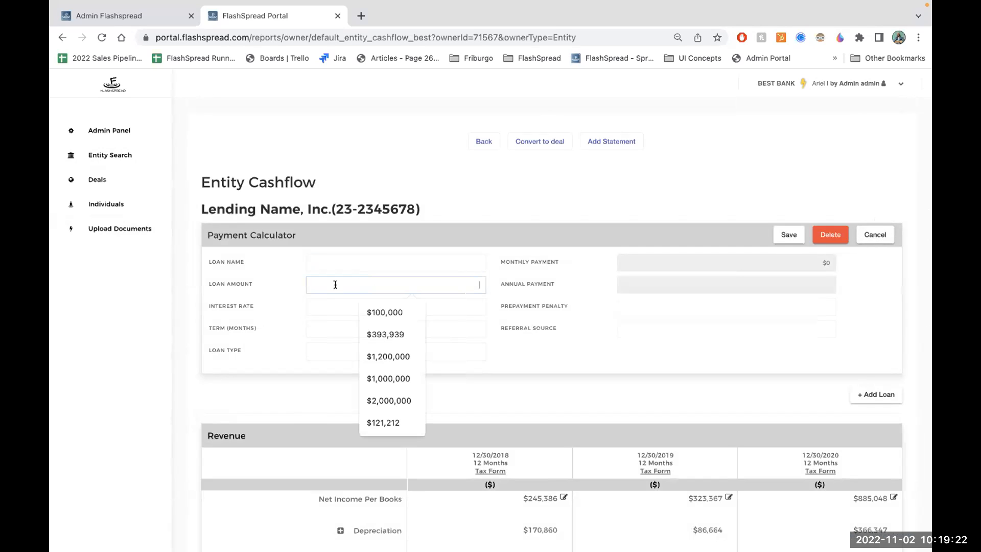
type("775,000")
key("Tab")
type("0.07")
key("Tab")
type("120")
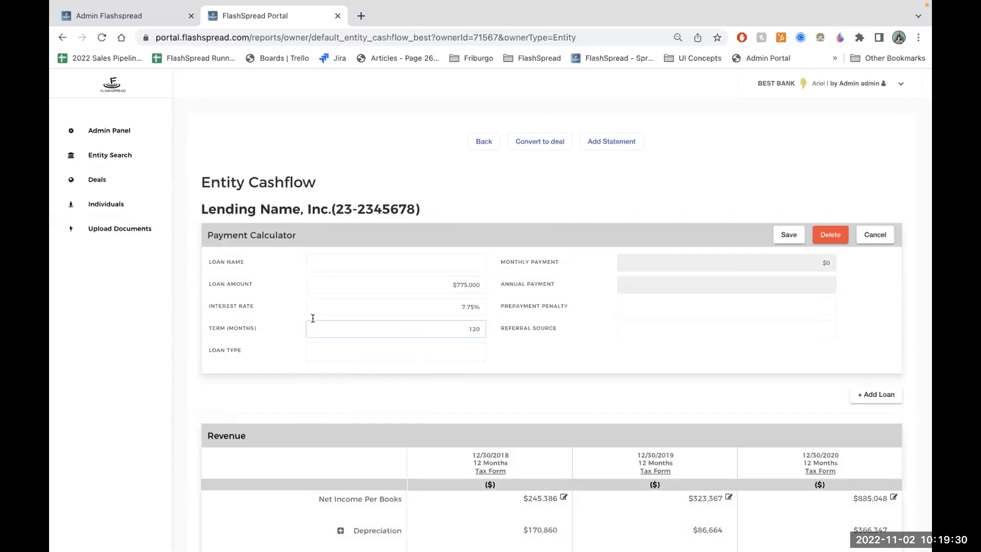
left_click(321, 340)
left_click(327, 348)
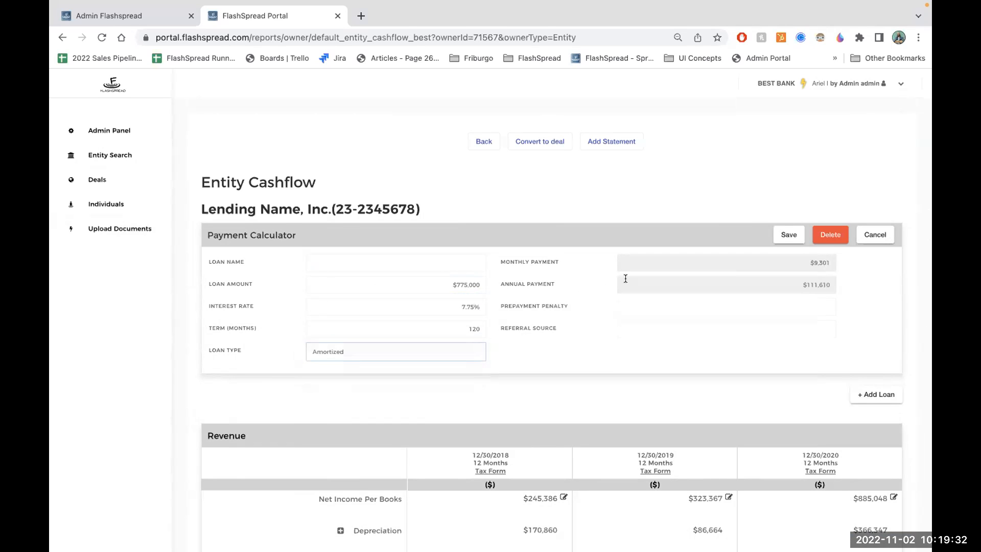
left_click(789, 236)
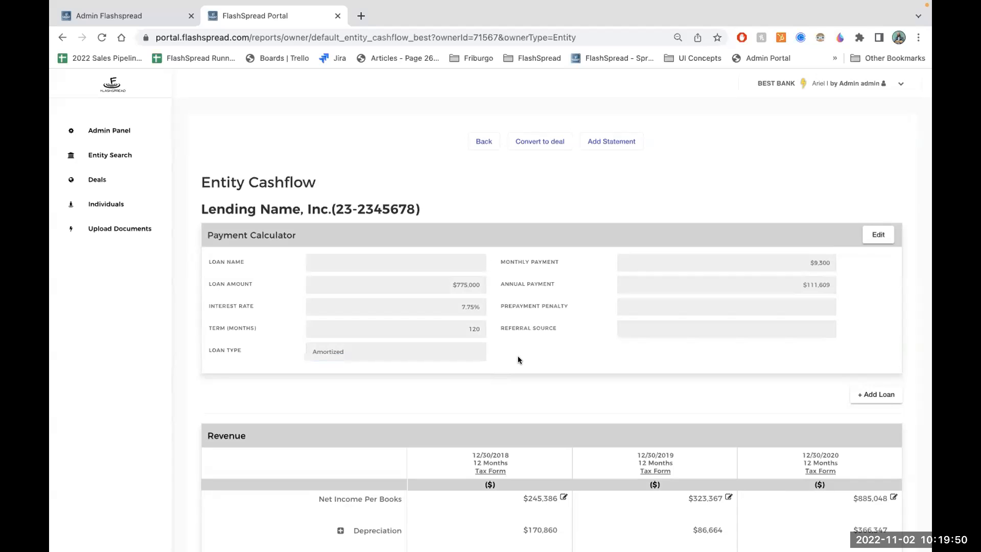
- Expand the K-1 Activity row, review the Schedule K-1 details behind Distributions, and close them
scroll(518, 359, "down", 3)
scroll(517, 355, "down", 4)
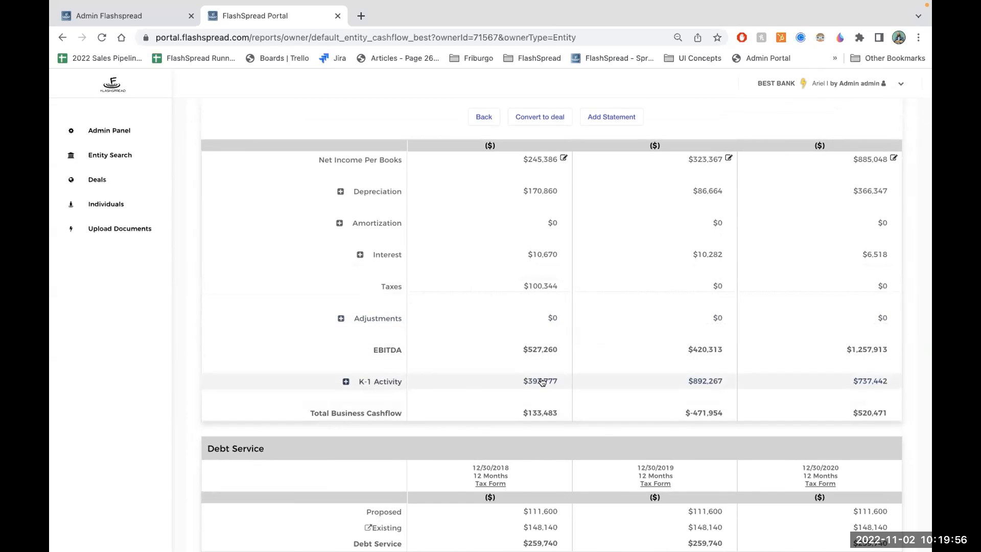
left_click(345, 381)
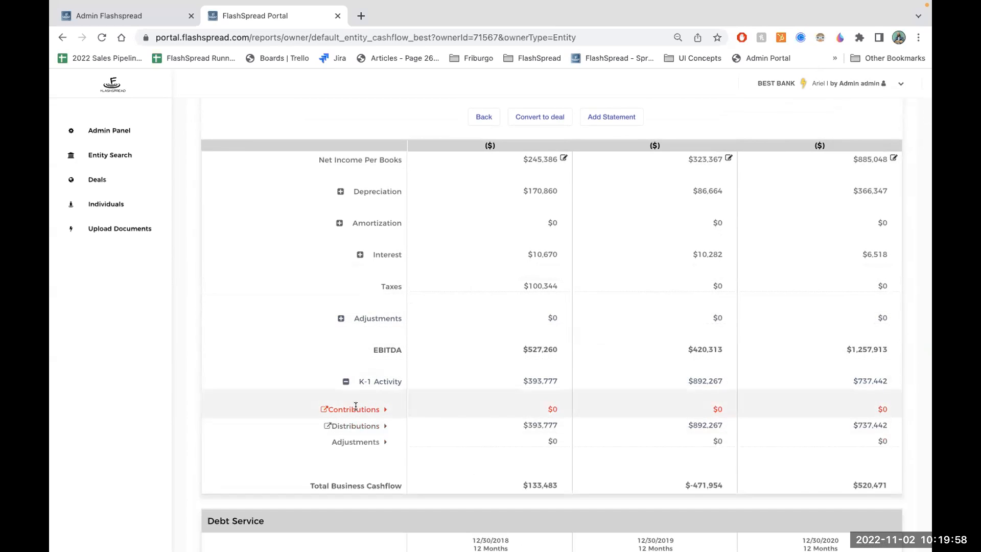
left_click(327, 425)
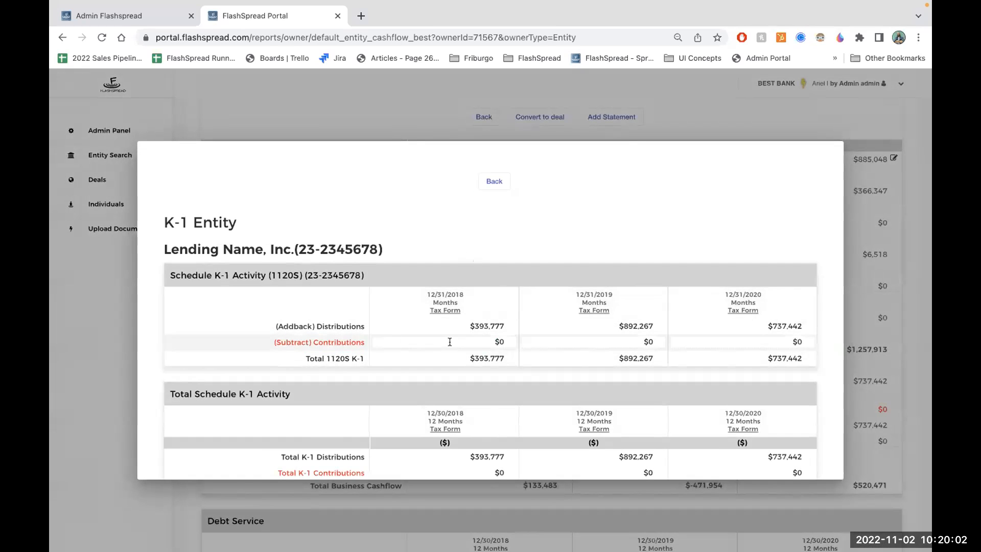
left_click_drag(371, 275, 249, 275)
scroll(319, 323, "down", 2)
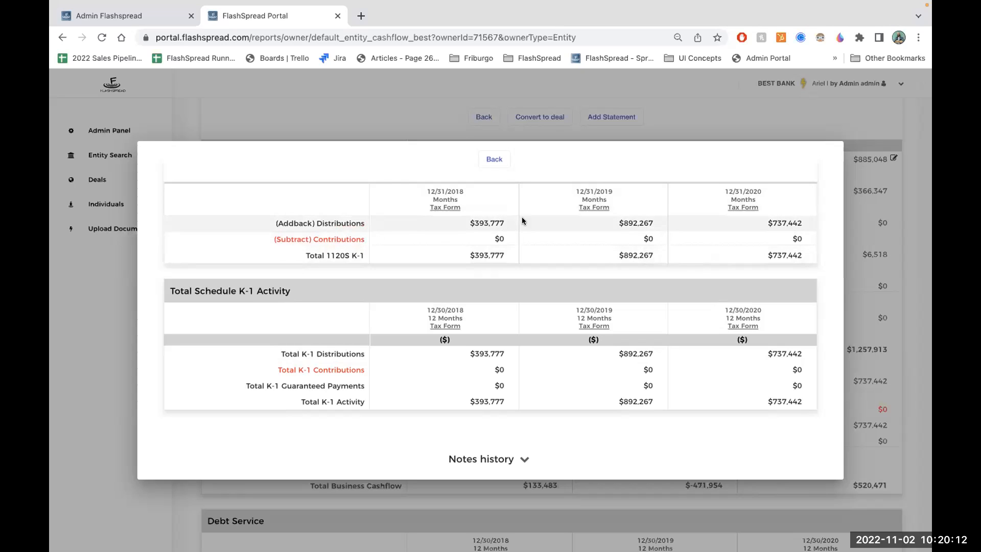
left_click(398, 135)
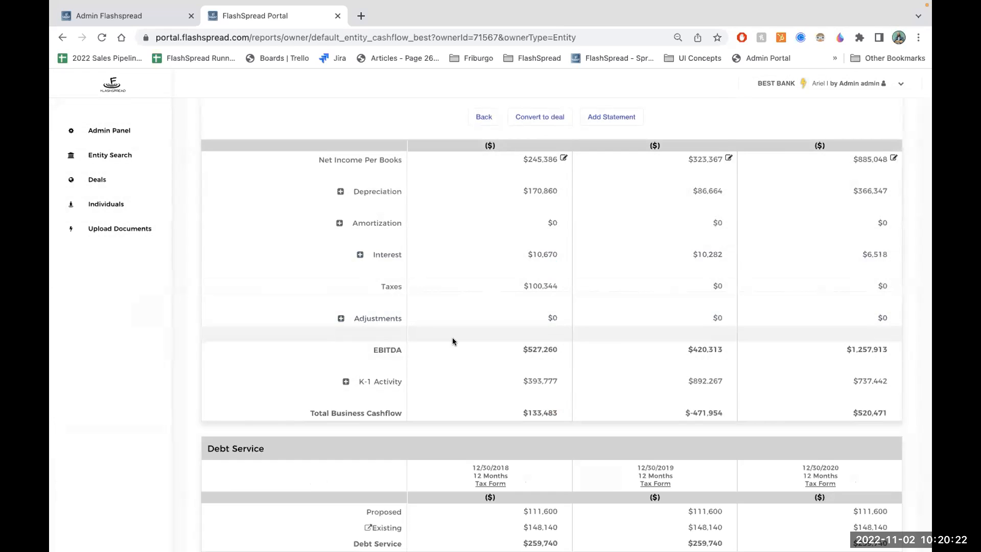
- Compare the Proposed line in Debt Service with the loan's annual payment in the payment calculator
scroll(453, 342, "down", 4)
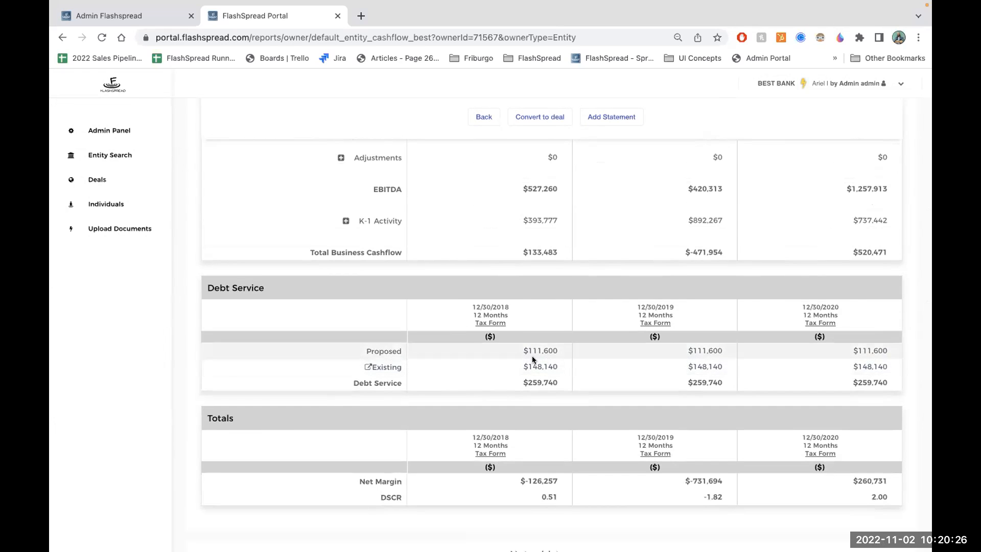
left_click_drag(561, 351, 517, 350)
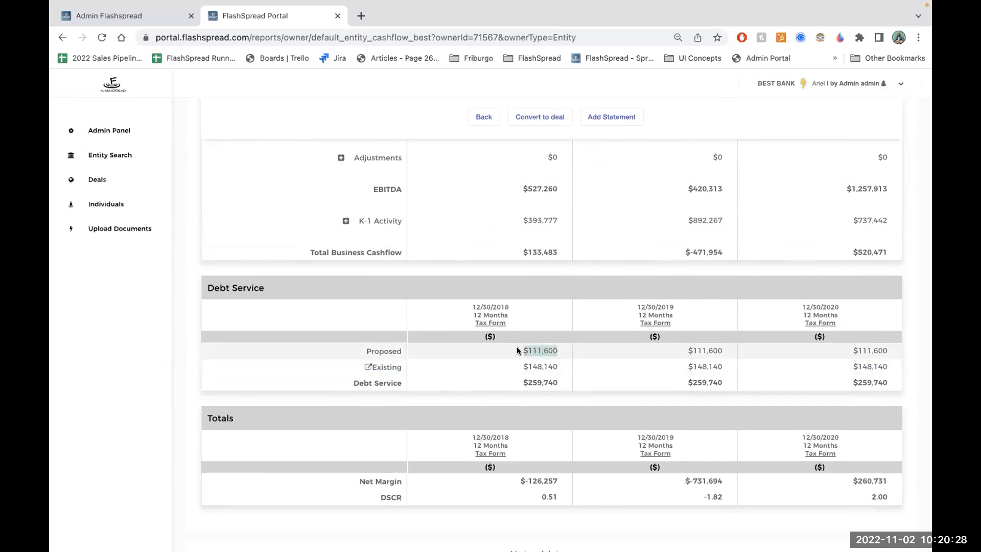
scroll(674, 252, "up", 10)
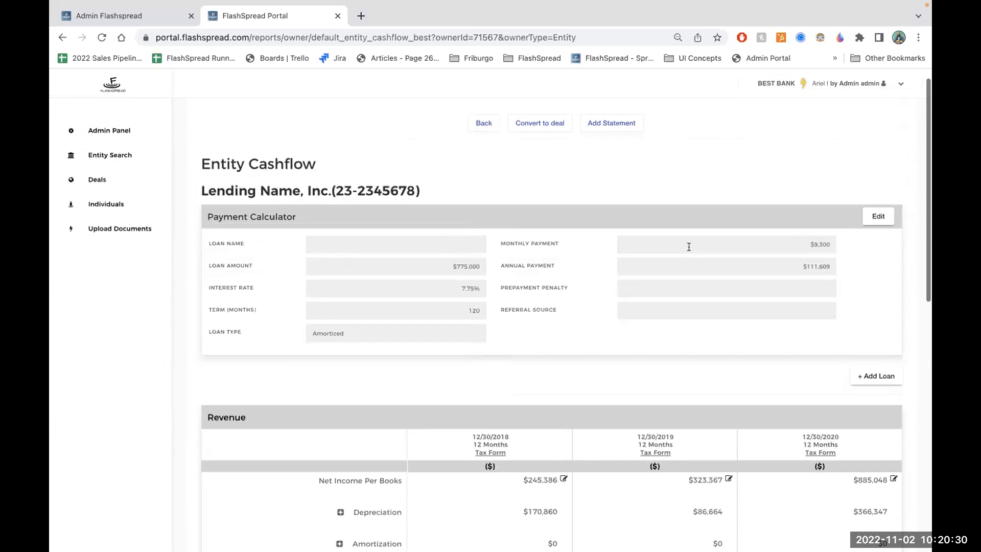
left_click_drag(759, 258, 821, 261)
- Review the debt schedule behind the Existing debt line, close it, and check the 2020 DSCR
scroll(587, 361, "down", 10)
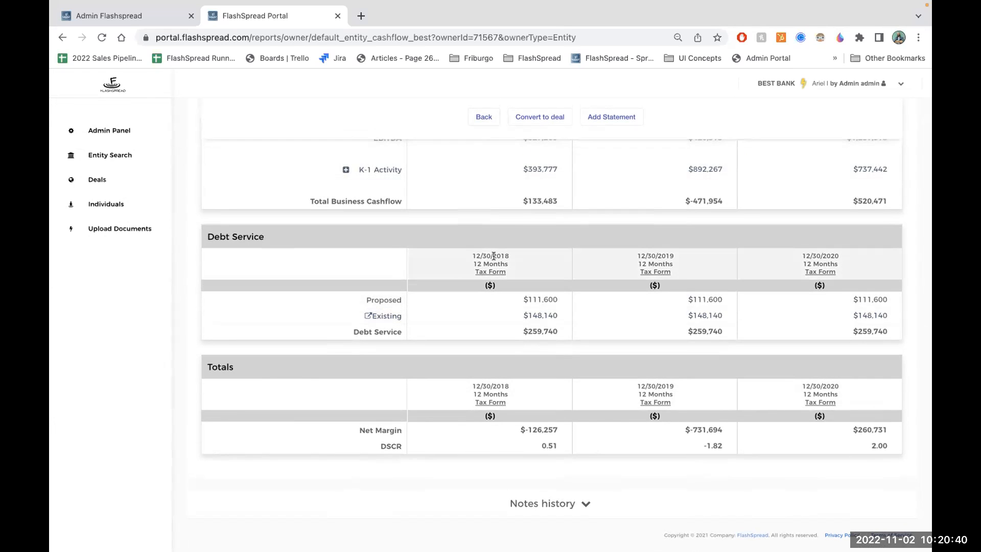
left_click(536, 314)
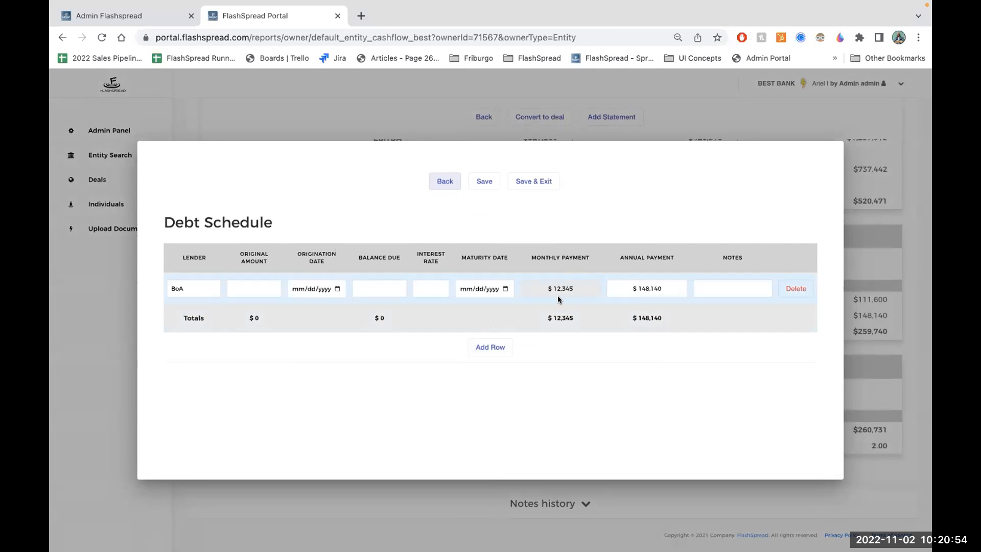
left_click(367, 114)
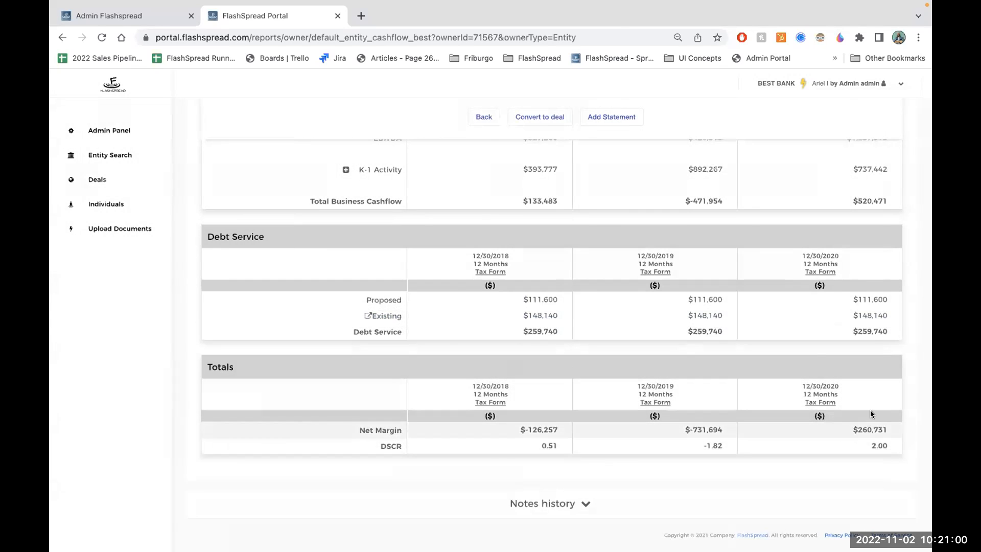
left_click_drag(888, 446, 856, 447)
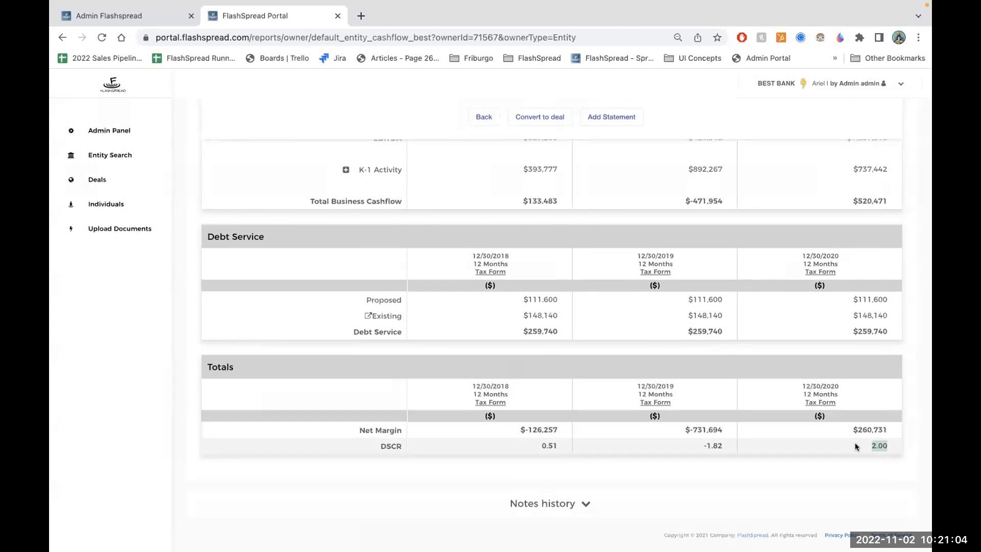
- Try to convert the cashflow into a deal named Best Bank # 3 covering tax years 2018 to 2020
left_click(550, 121)
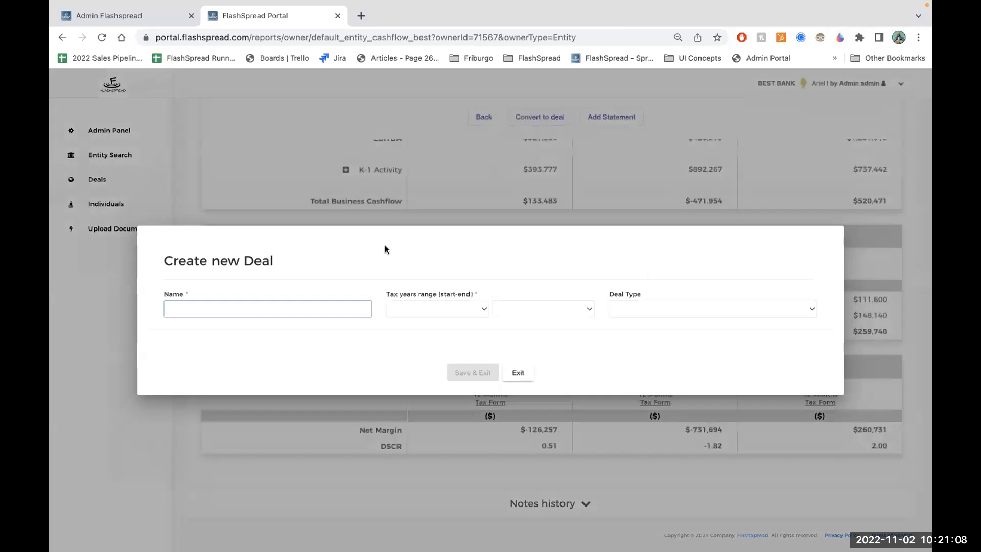
type("Best Bank # 3")
left_click(432, 307)
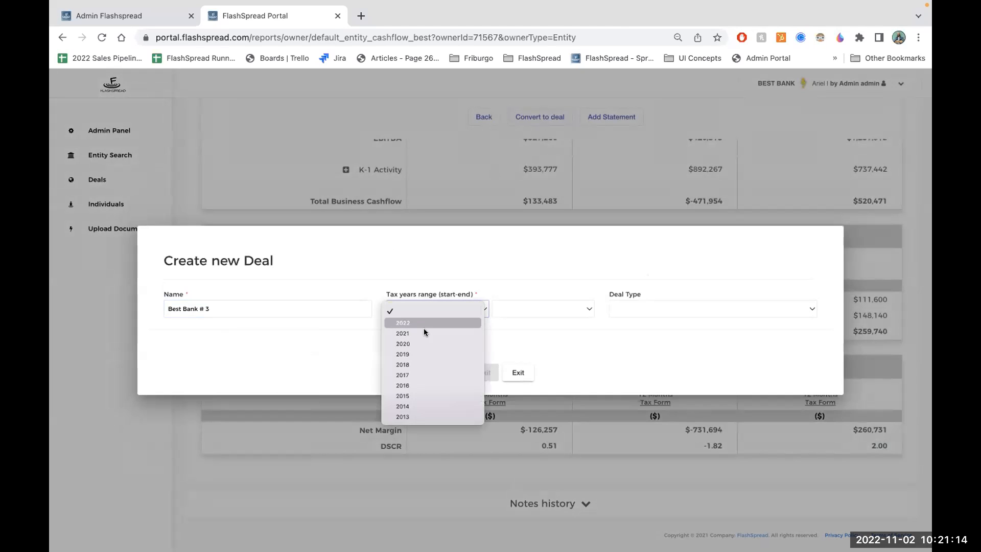
left_click(413, 366)
left_click(526, 306)
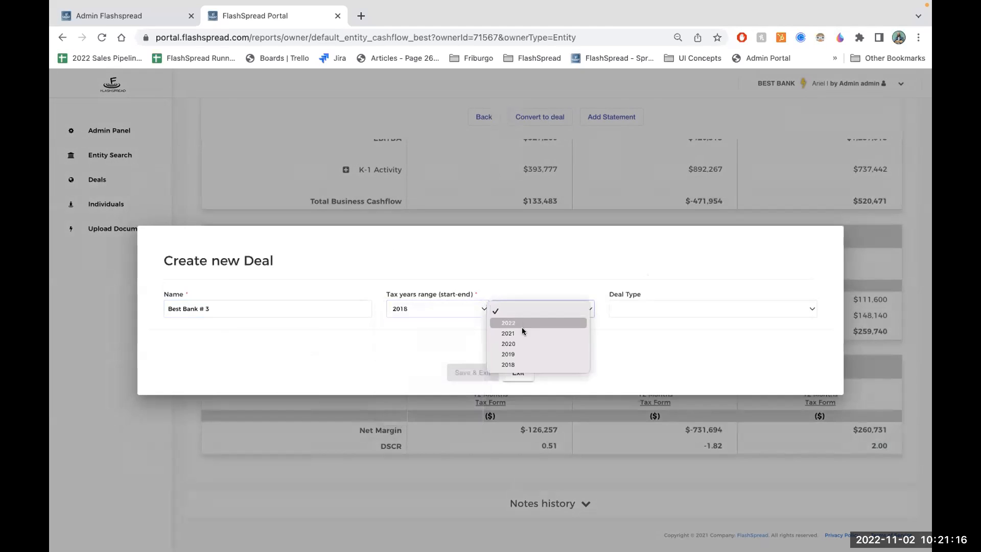
left_click(517, 343)
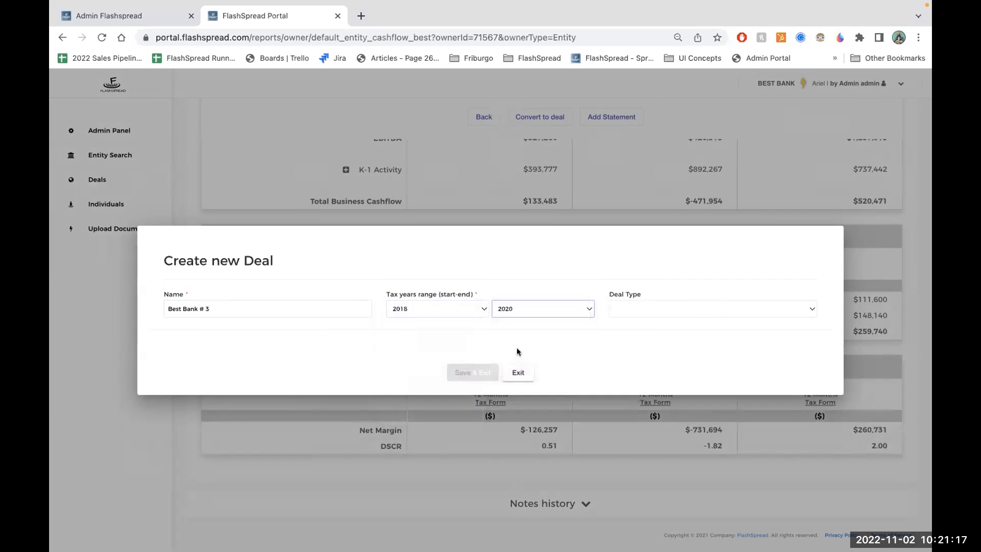
left_click(624, 309)
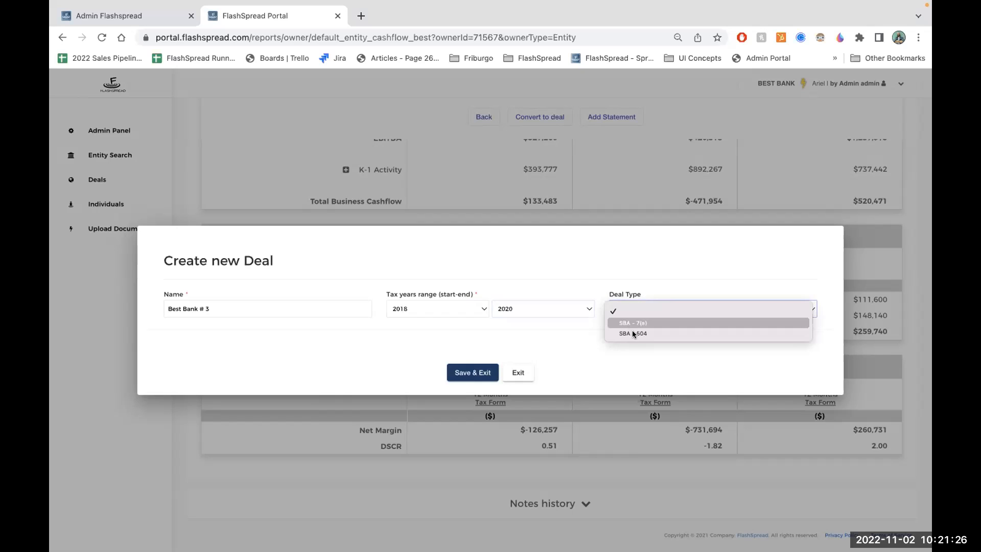
left_click(479, 368)
left_click(478, 369)
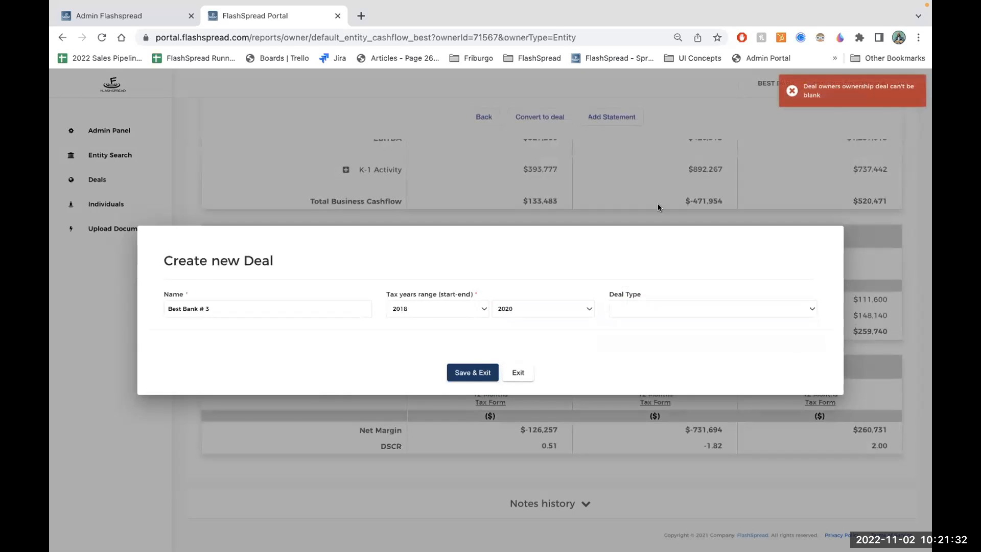
- Set the new deal's type to SBA - 7(a) and try to save it again
left_click(627, 308)
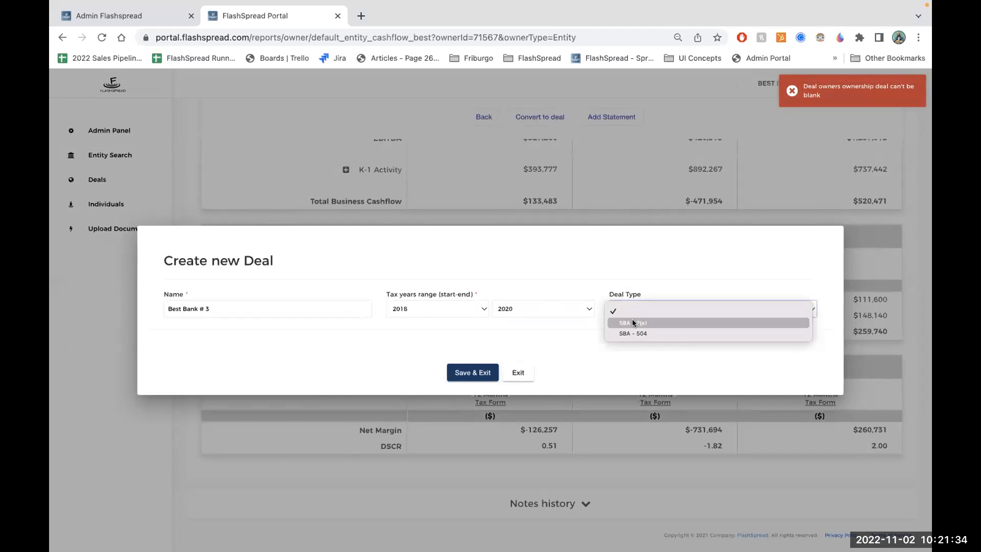
left_click(632, 320)
left_click(465, 371)
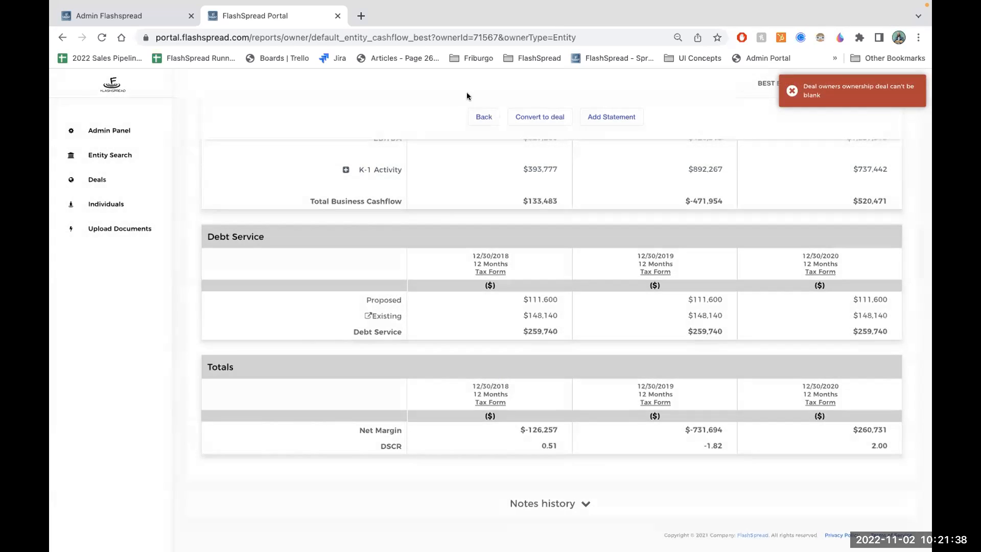
- Open Sample Deal 12356 from the entity's deals and save a $775,000 amortized loan at 7.50% over 120 months in it
left_click(392, 238)
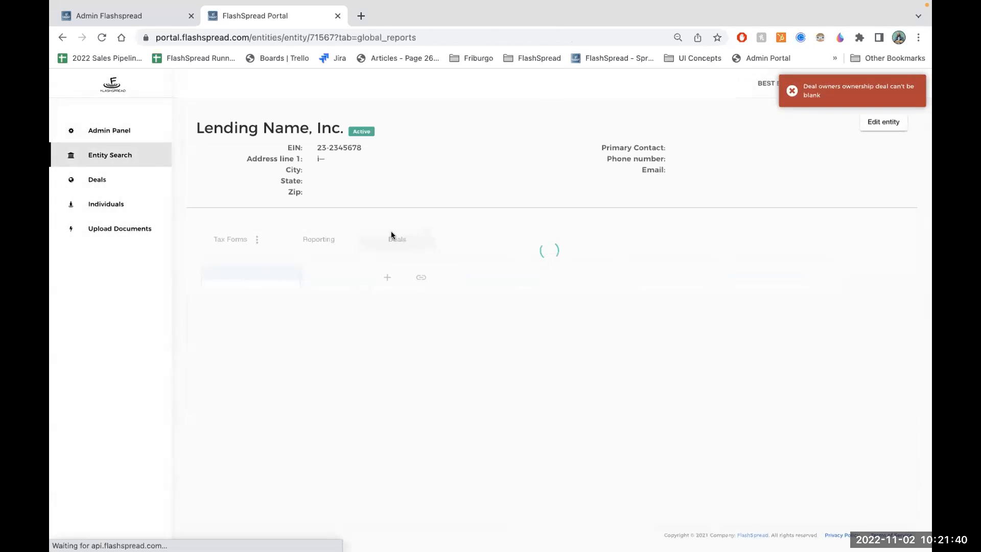
left_click(246, 308)
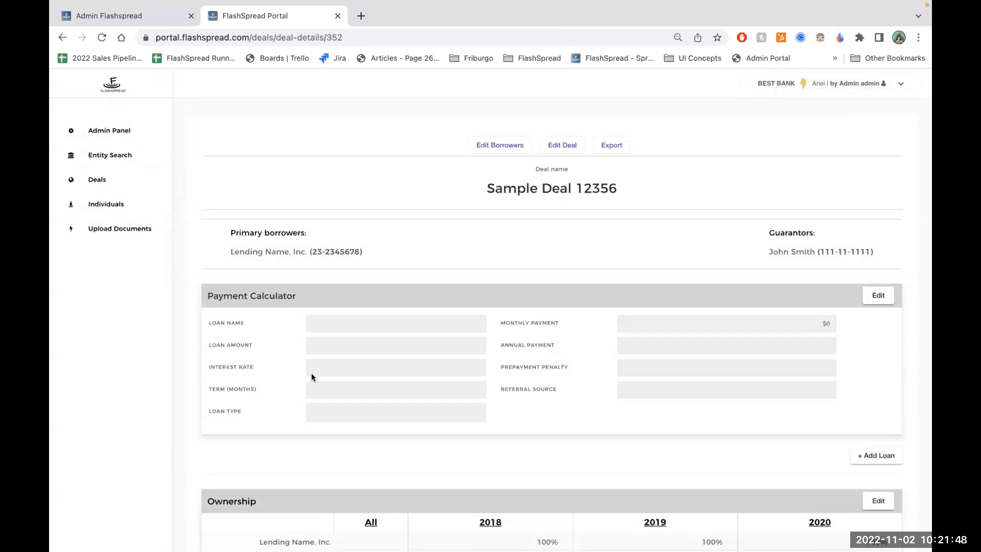
left_click(872, 299)
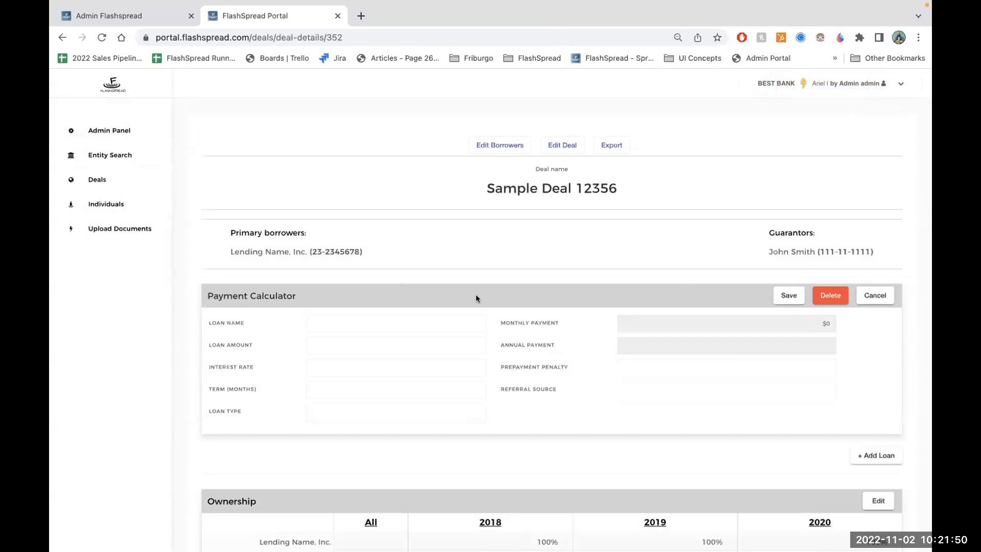
left_click(419, 344)
type("775,000")
key("Tab")
type("7.5")
key("Tab")
type("120")
key("Tab")
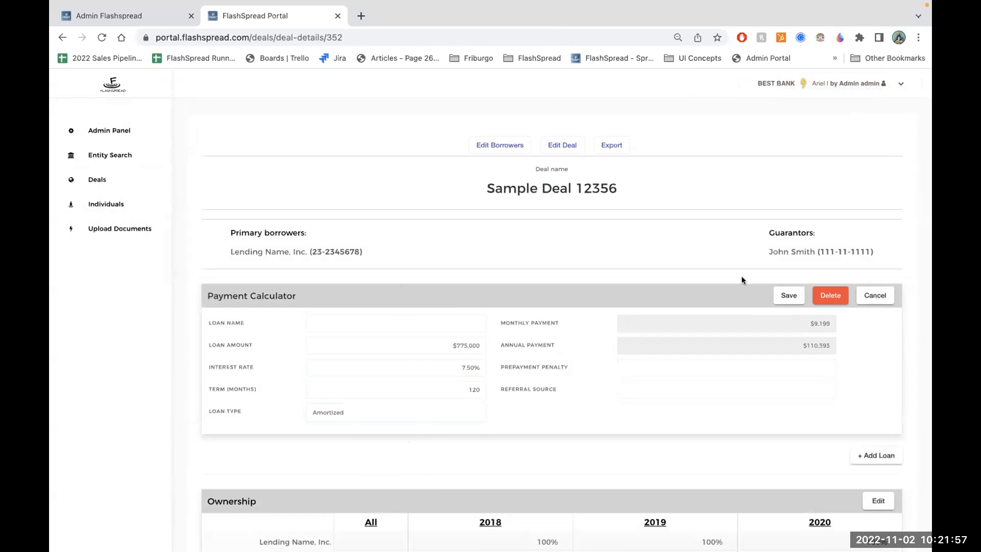
left_click(781, 298)
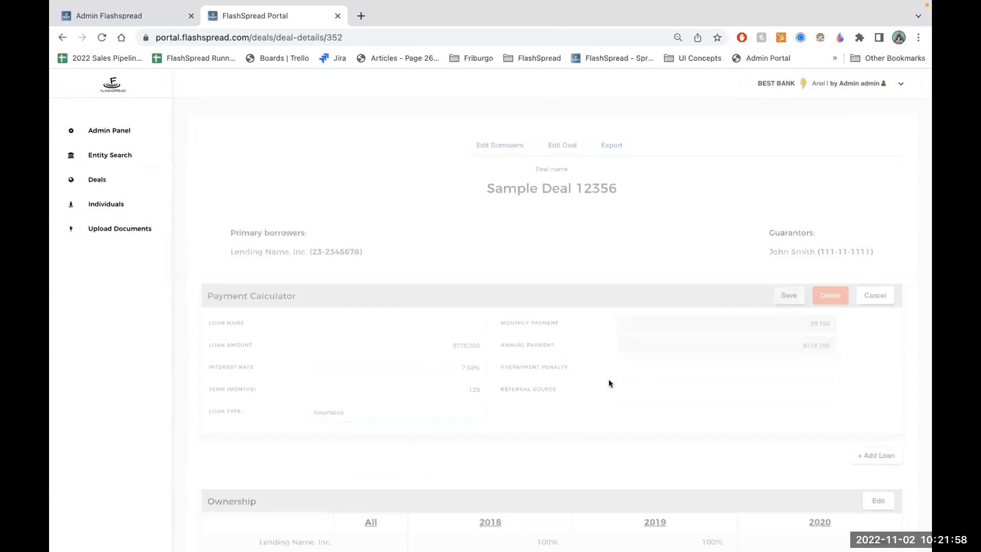
- Add a second loan to the deal and delete that blank loan again
left_click(875, 455)
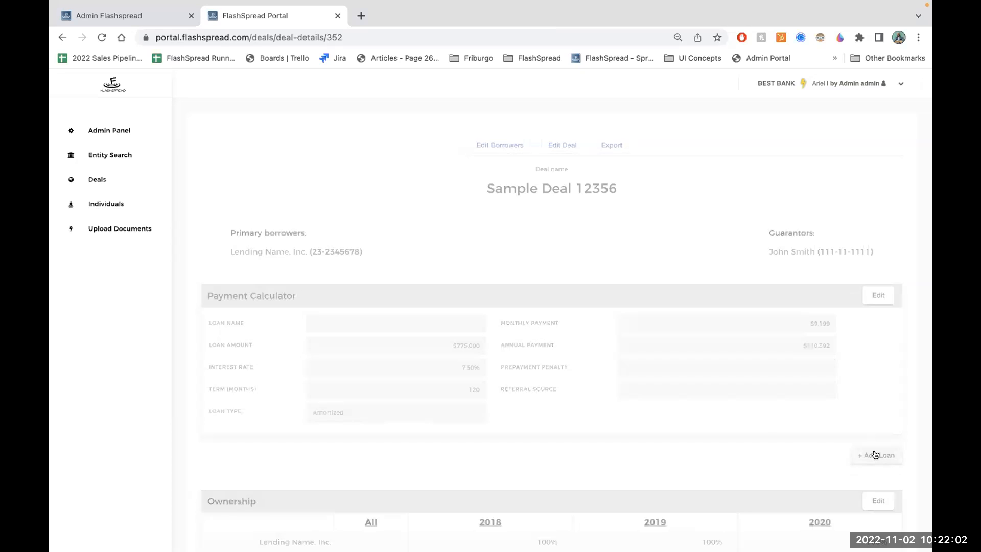
scroll(771, 398, "down", 3)
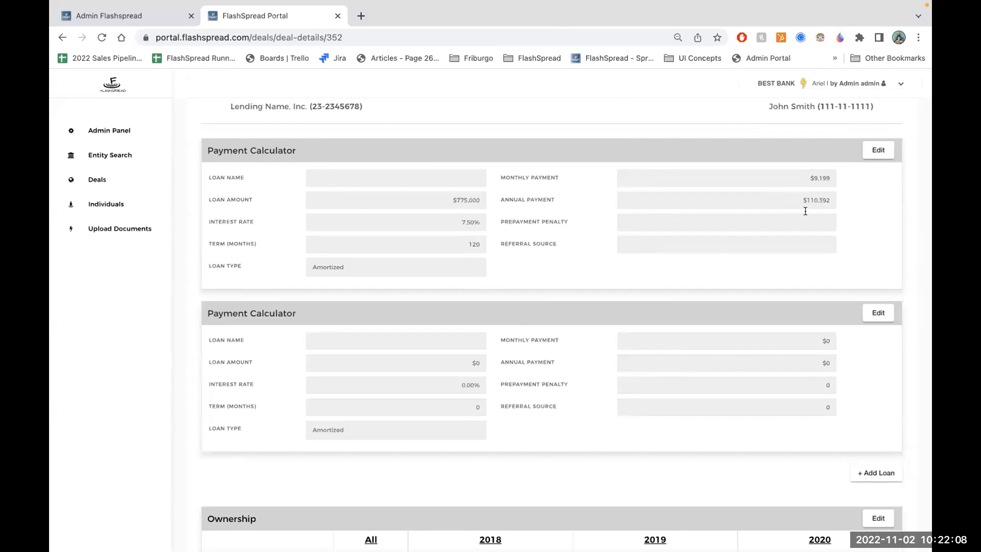
left_click(881, 320)
left_click(832, 311)
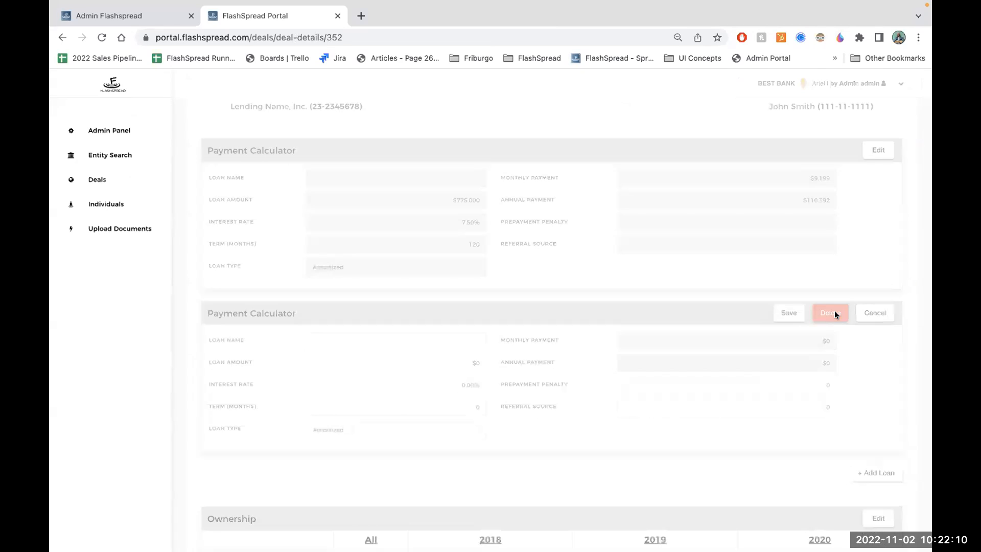
- Set the guarantor's ownership to 35% for all years and save the ownership table
scroll(742, 336, "down", 1)
scroll(743, 336, "down", 2)
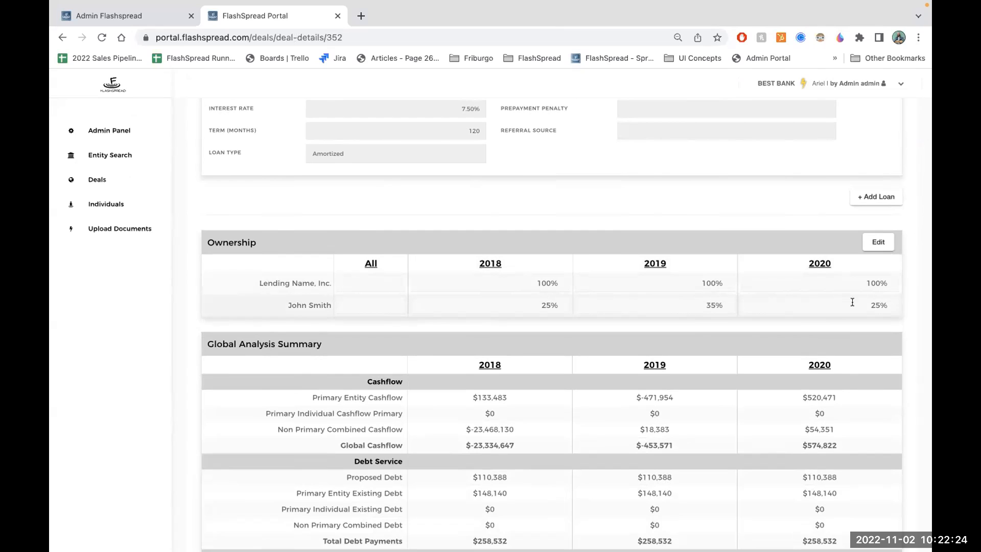
left_click(877, 241)
left_click(391, 302)
type("35")
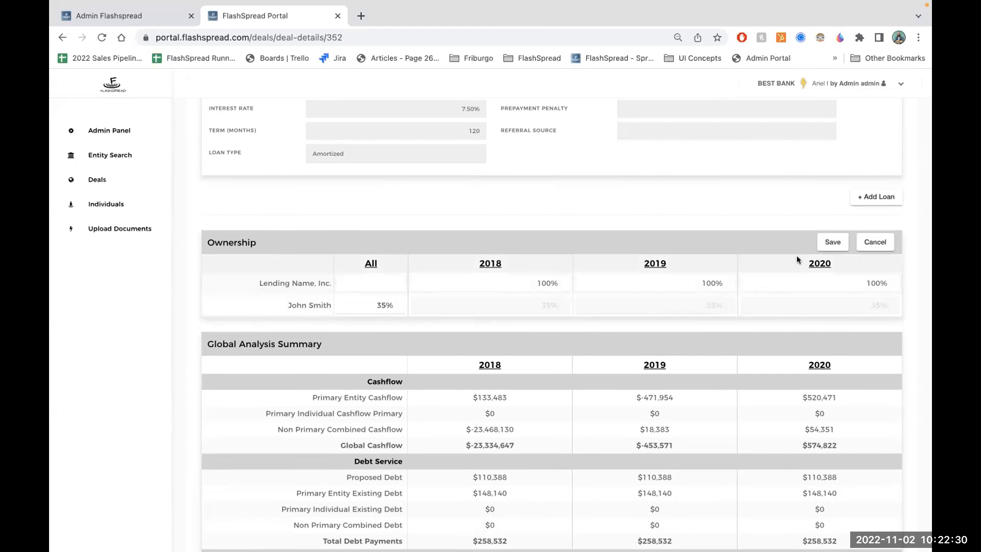
left_click(833, 242)
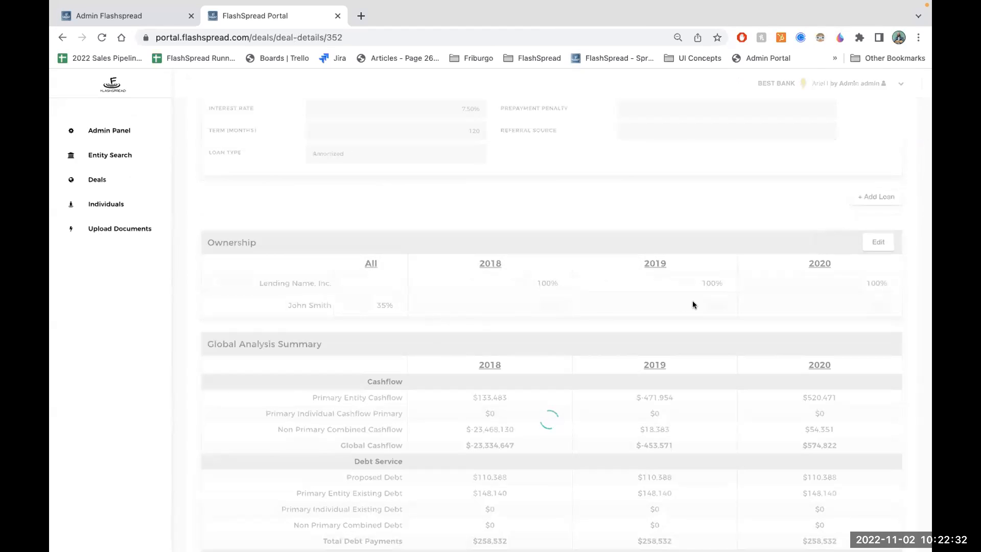
- Examine the Global Analysis Summary and the cashflow breakdown behind Lending Name, Inc. under Entity Cashflow Primary, and close the breakdown
scroll(544, 353, "down", 2)
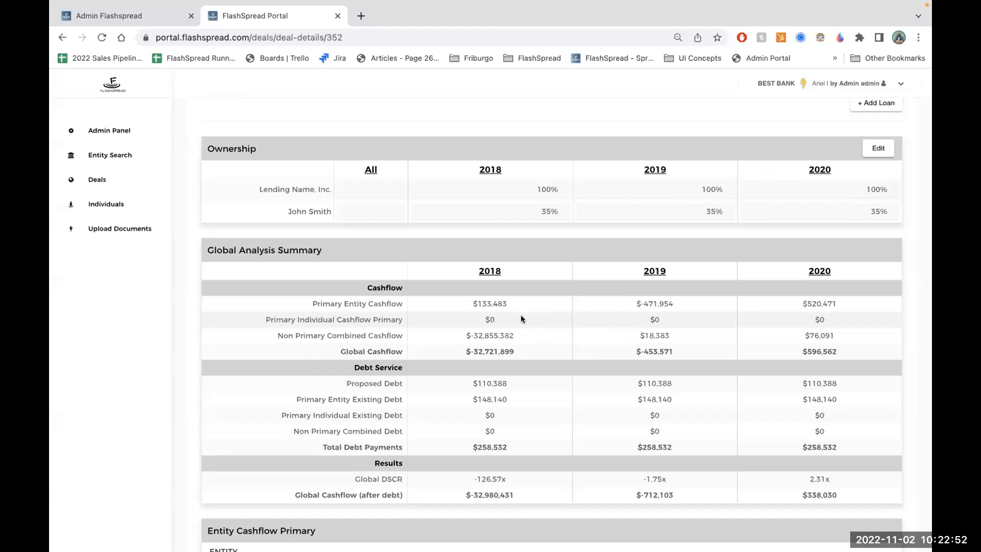
scroll(521, 319, "down", 5)
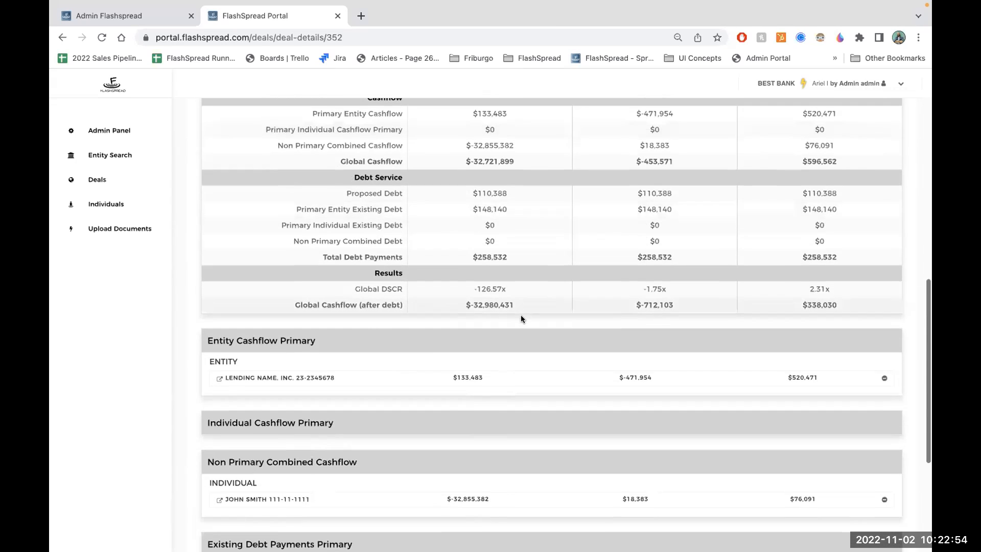
scroll(520, 314, "down", 2)
left_click(485, 289)
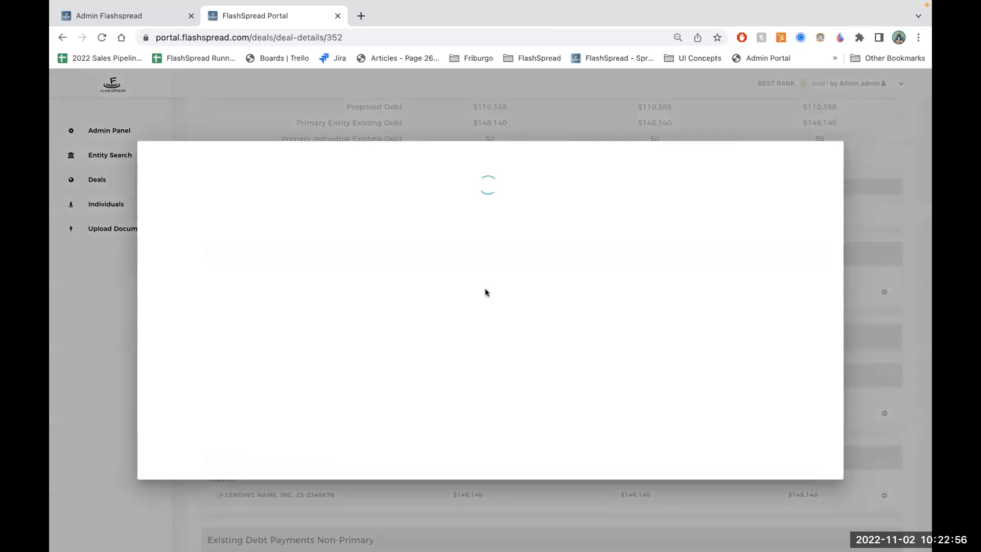
scroll(486, 289, "down", 3)
scroll(485, 291, "down", 7)
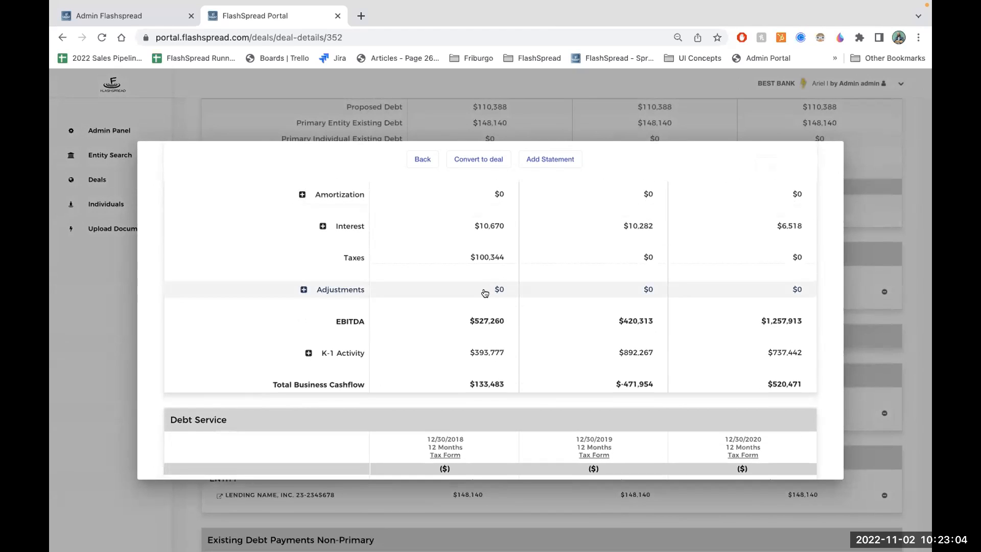
left_click(84, 349)
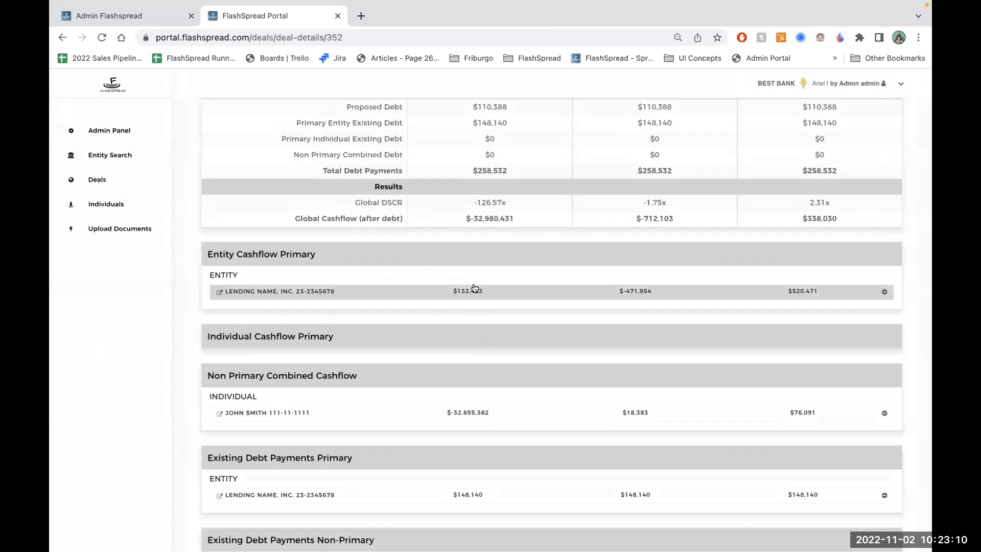
- Check the debt service and totals in Lending Name, Inc.'s cashflow report, open its existing Debt Schedule, and close both
left_click(565, 290)
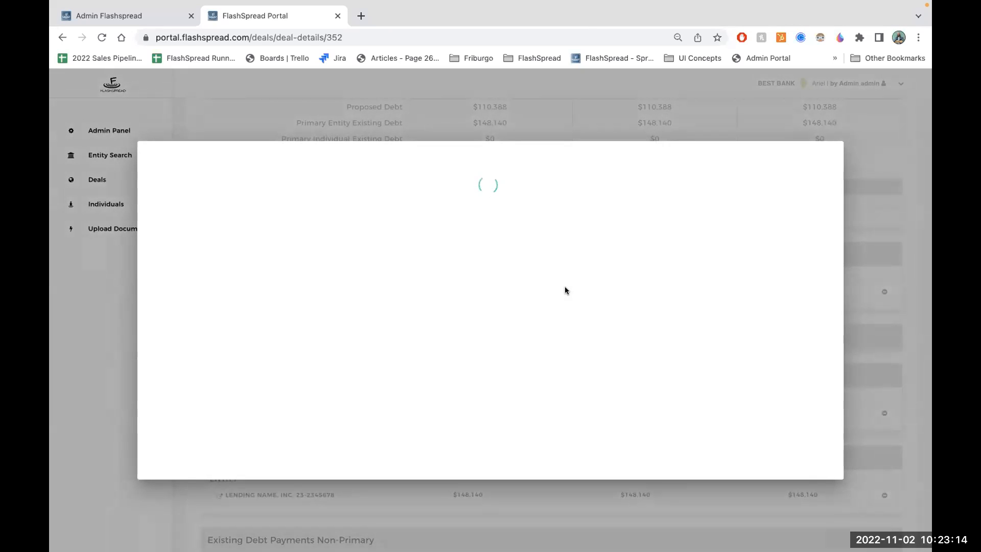
scroll(565, 290, "down", 3)
scroll(565, 291, "down", 10)
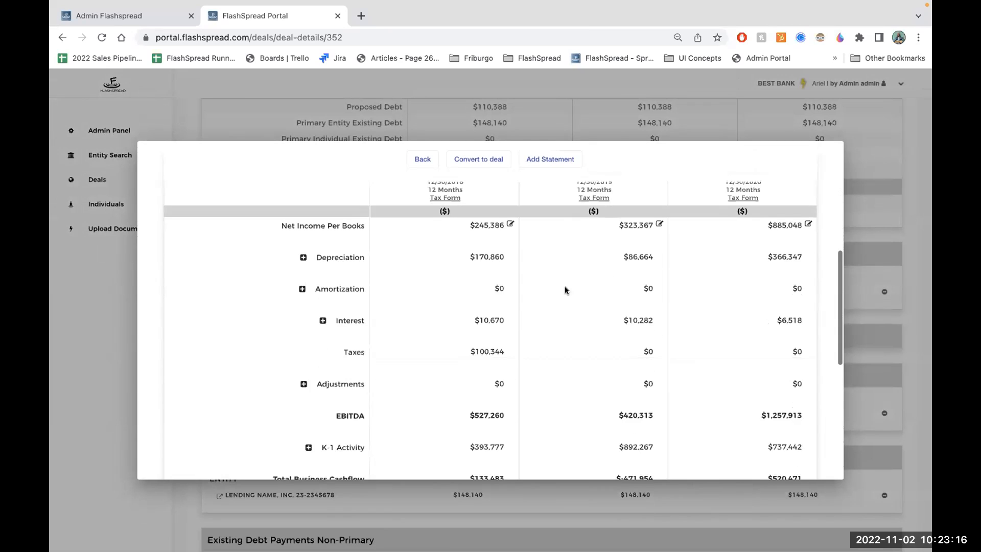
scroll(565, 288, "down", 2)
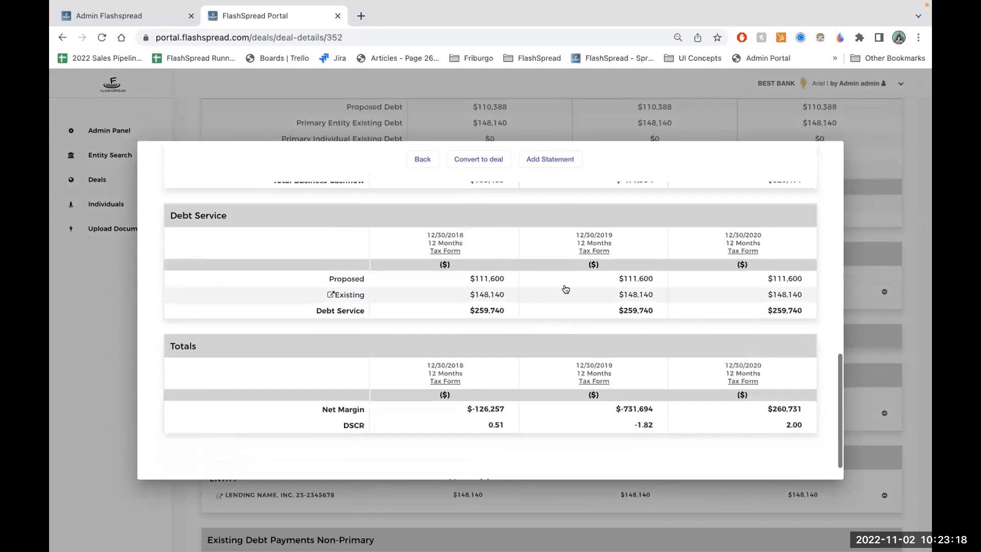
left_click(591, 295)
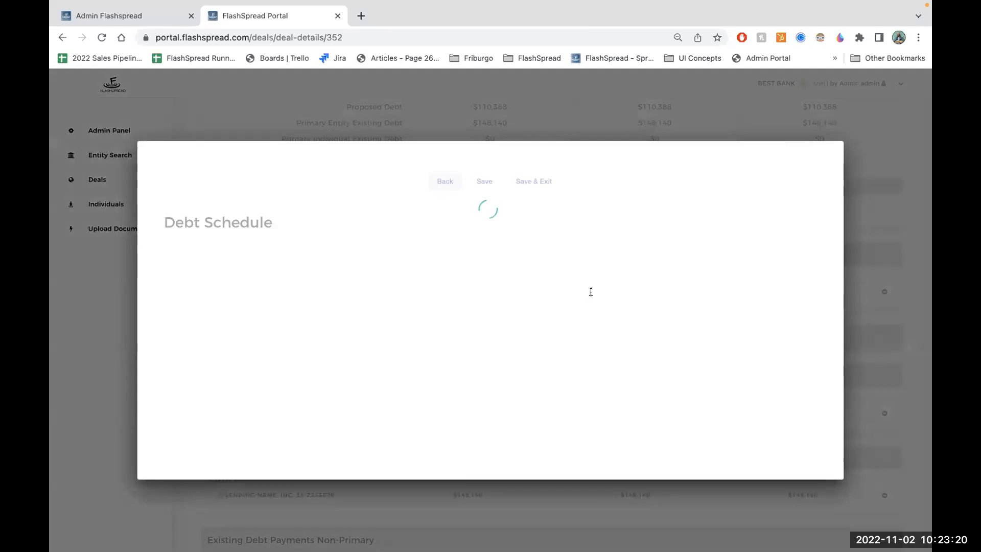
left_click(721, 125)
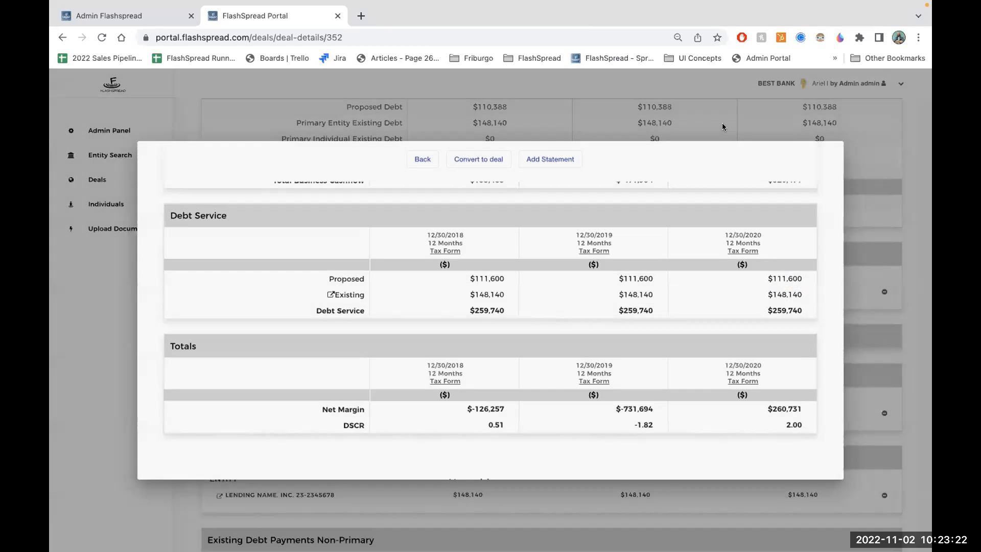
left_click(722, 123)
- Review the deal's non-primary cashflow and existing debt payments, and export Sample Deal 12356 as an Excel file
scroll(700, 308, "down", 3)
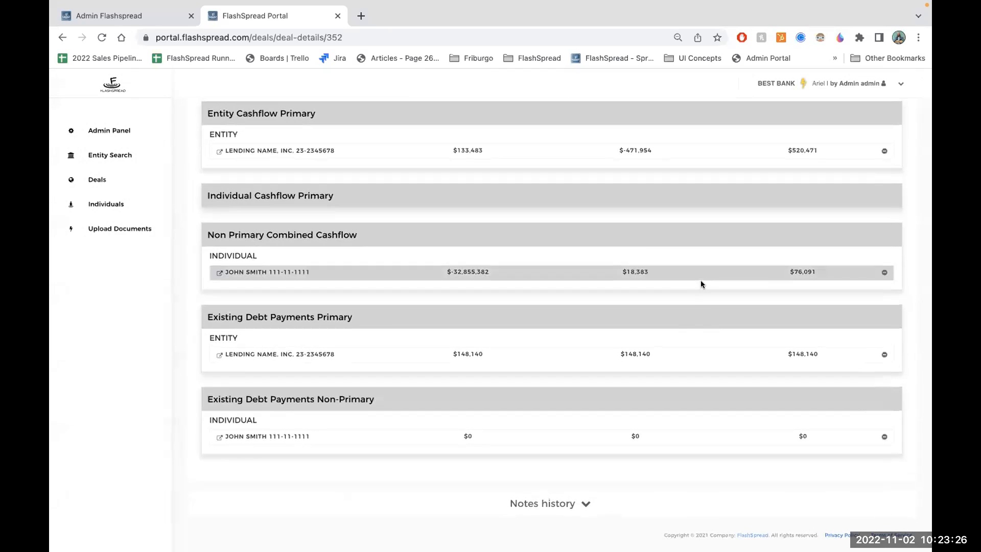
scroll(609, 302, "up", 1)
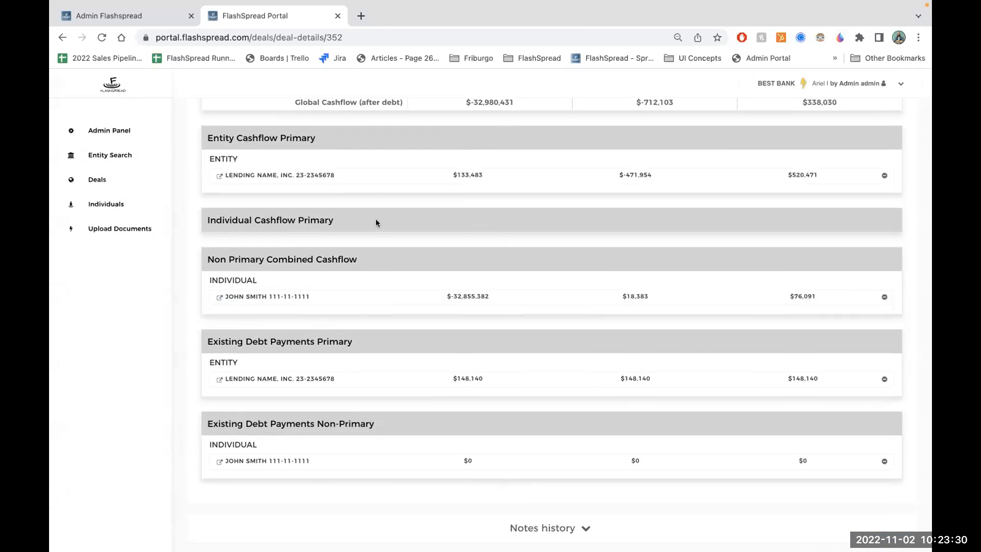
scroll(388, 286, "up", 3)
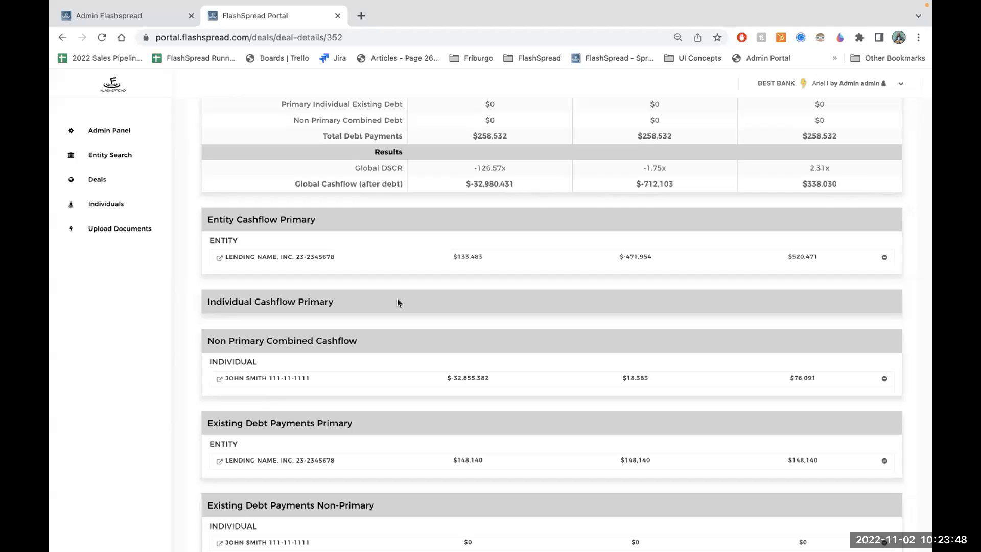
scroll(535, 242, "up", 15)
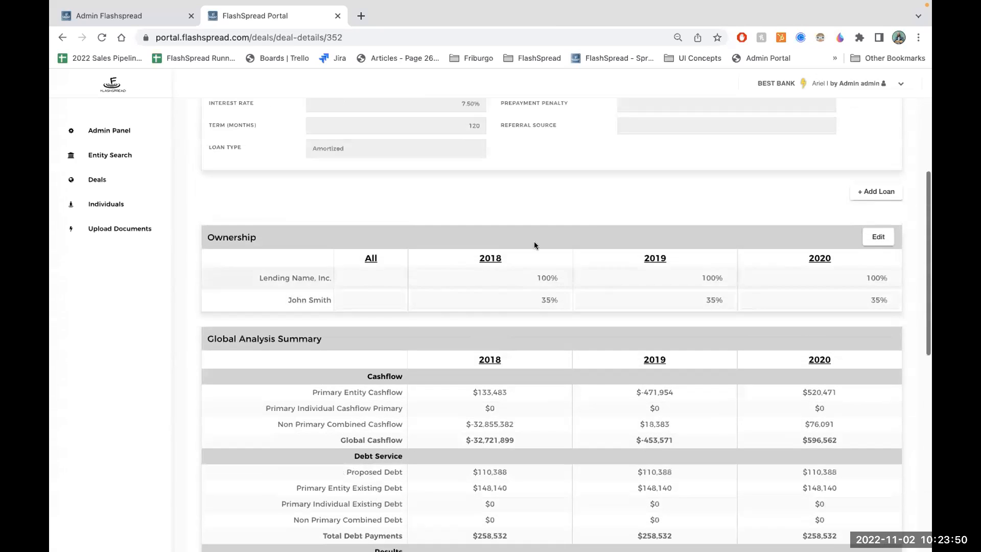
scroll(587, 222, "up", 3)
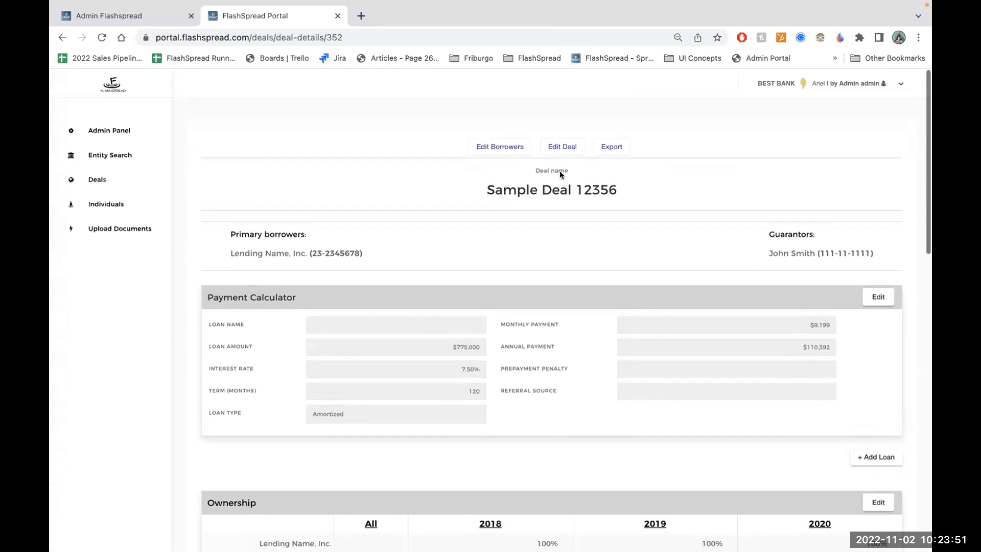
left_click(616, 141)
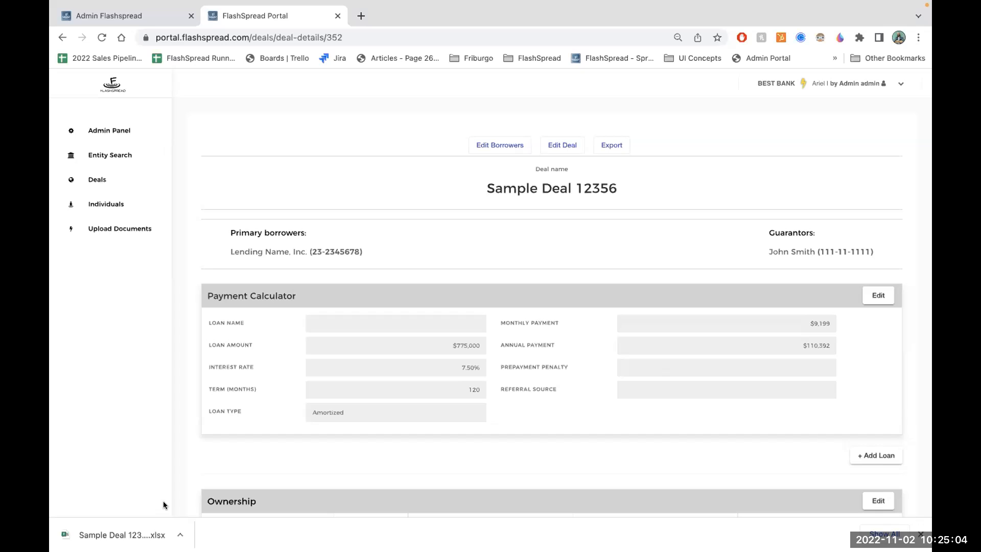
mouse_move(372, 499)
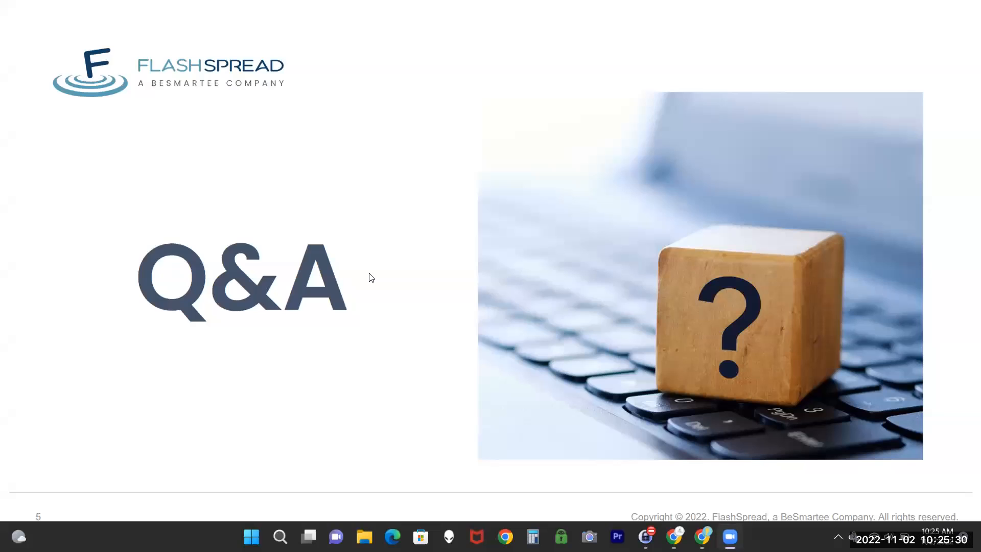
key("Right")
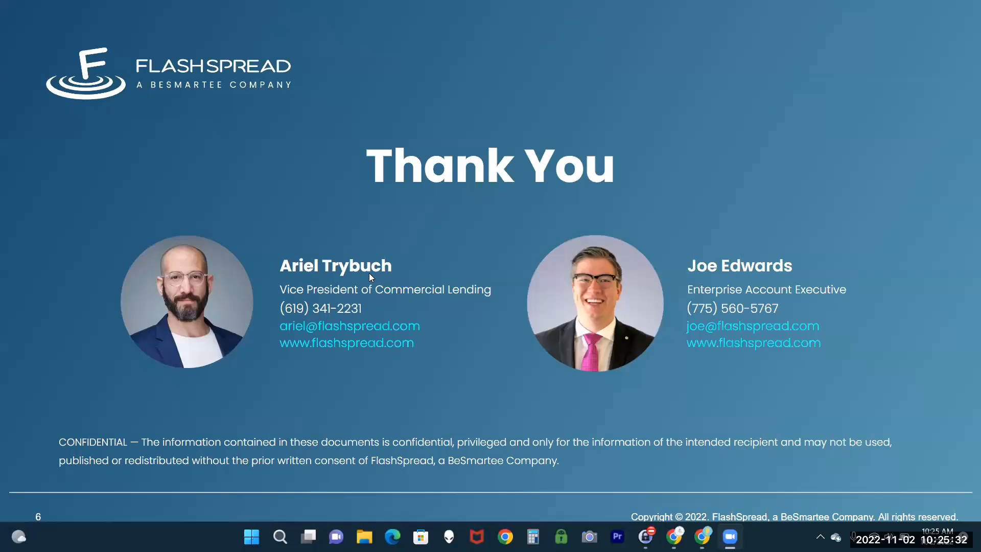
key("Left")
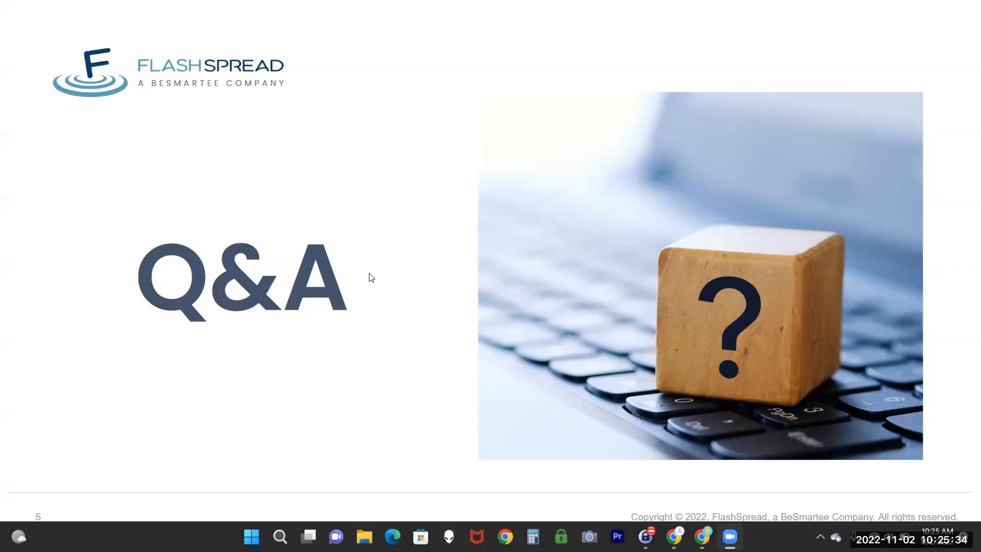
key("Right")
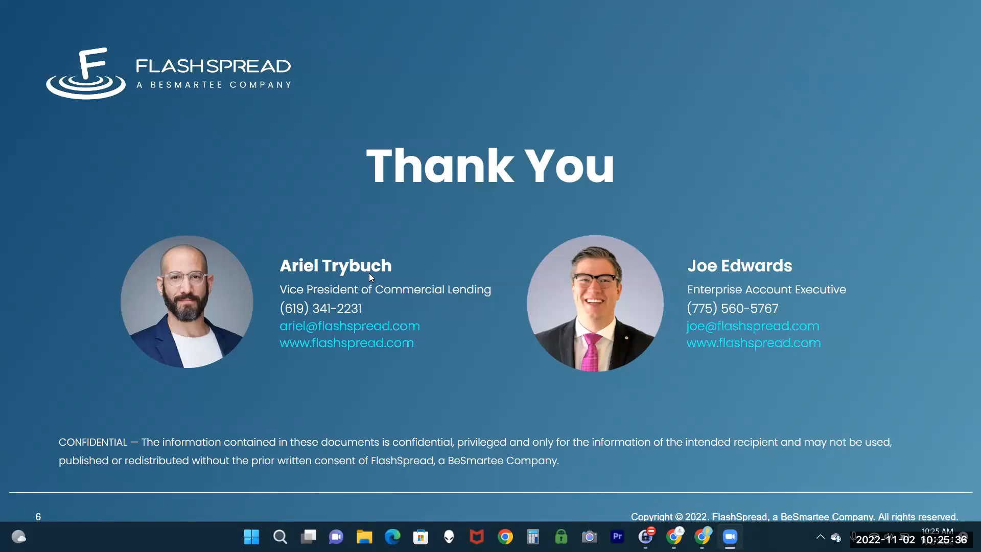